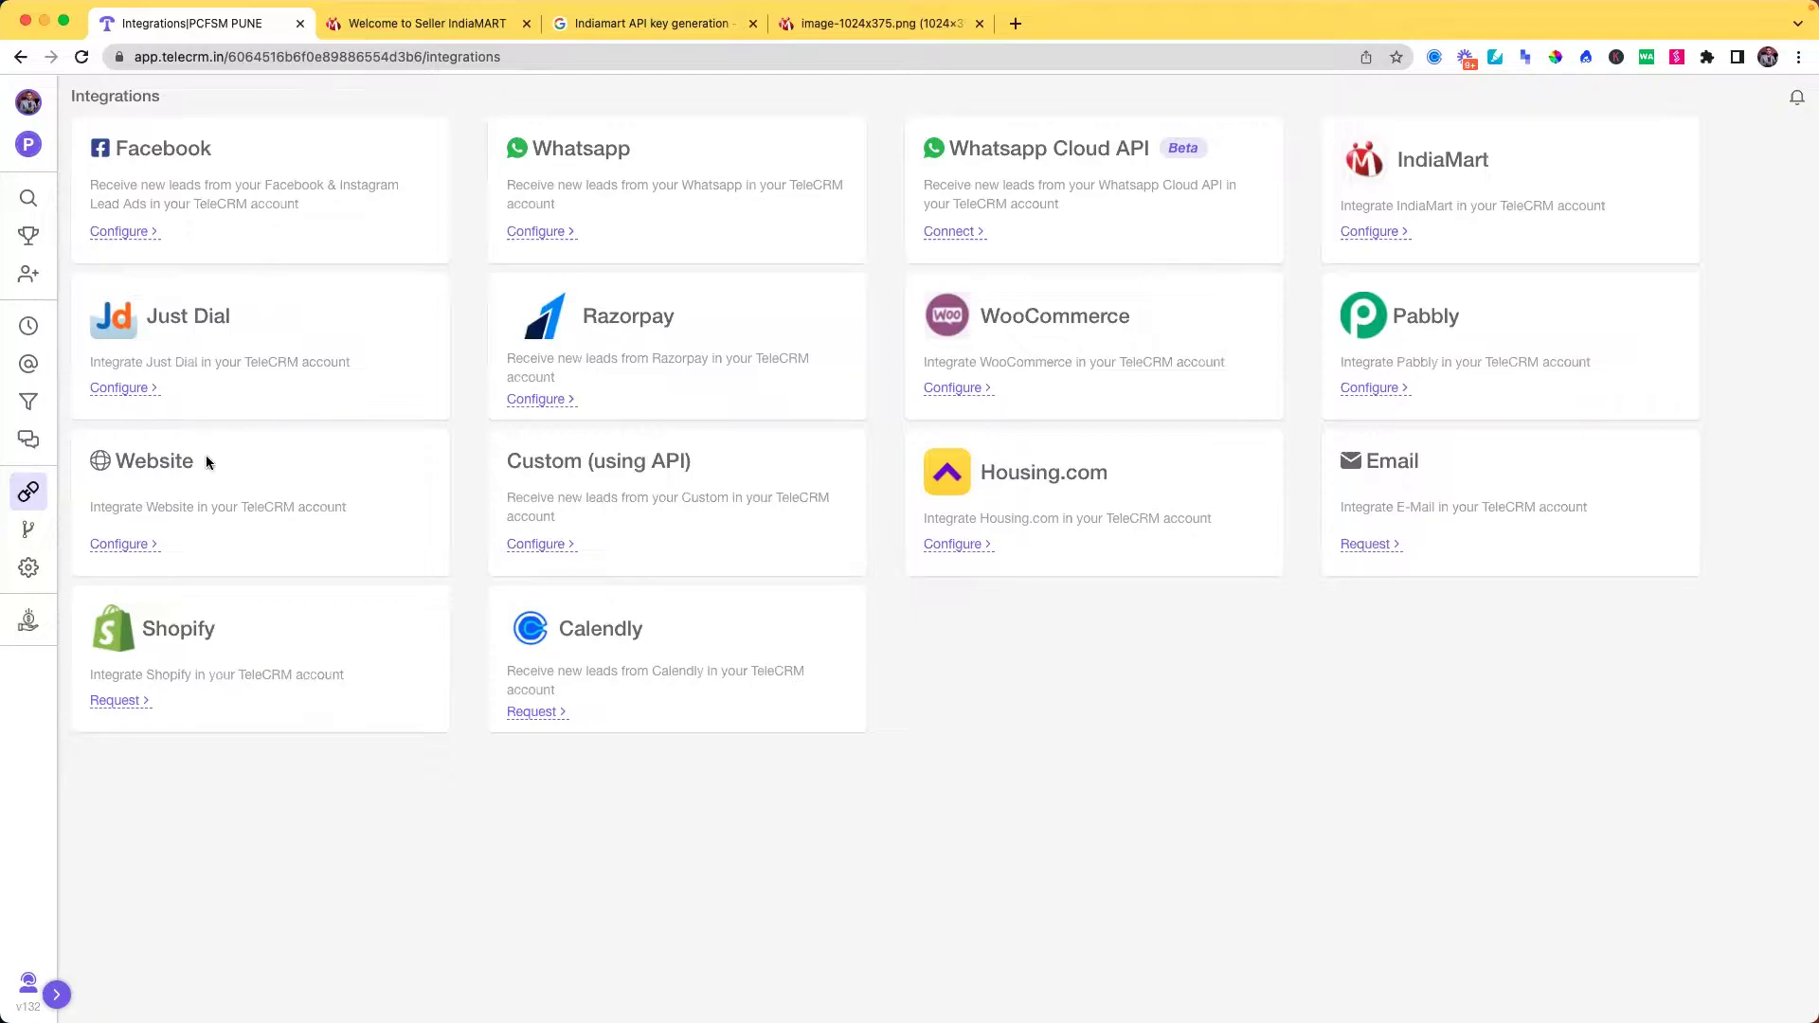
Look over the TeleCRM Integrations page, expanding and then collapsing the navigation menu.
left_click(184, 59)
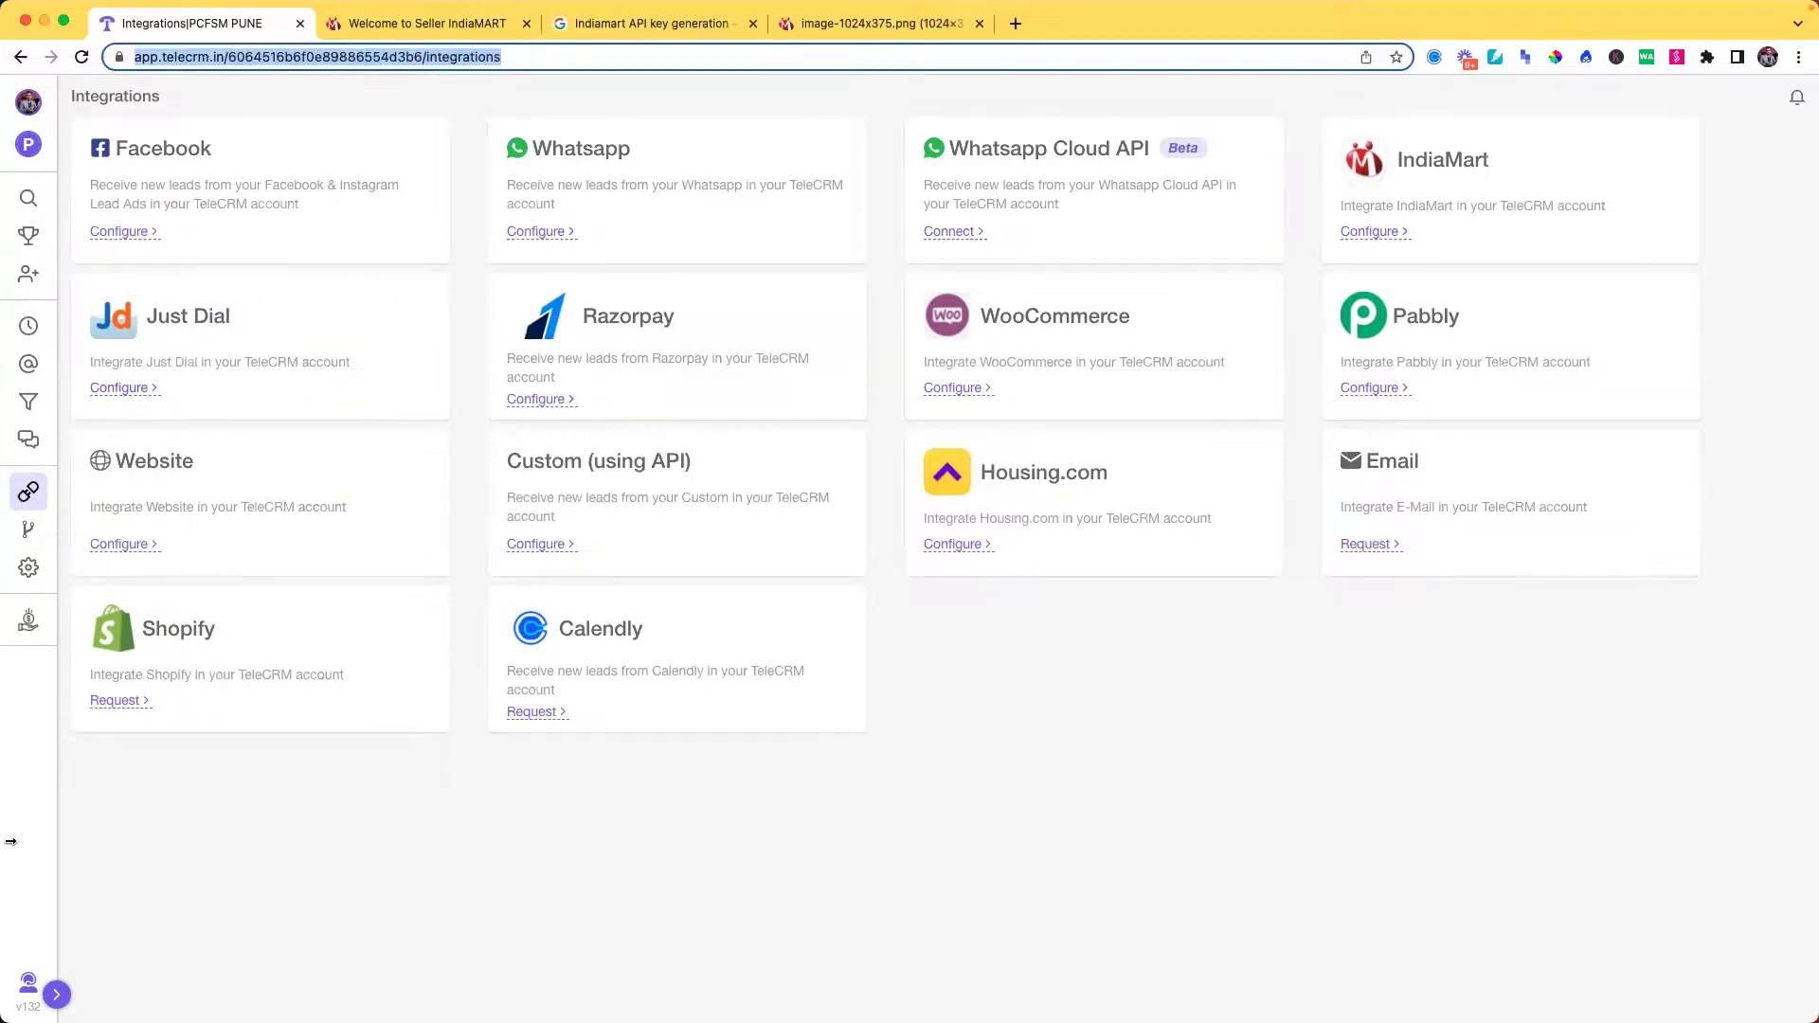
left_click(58, 994)
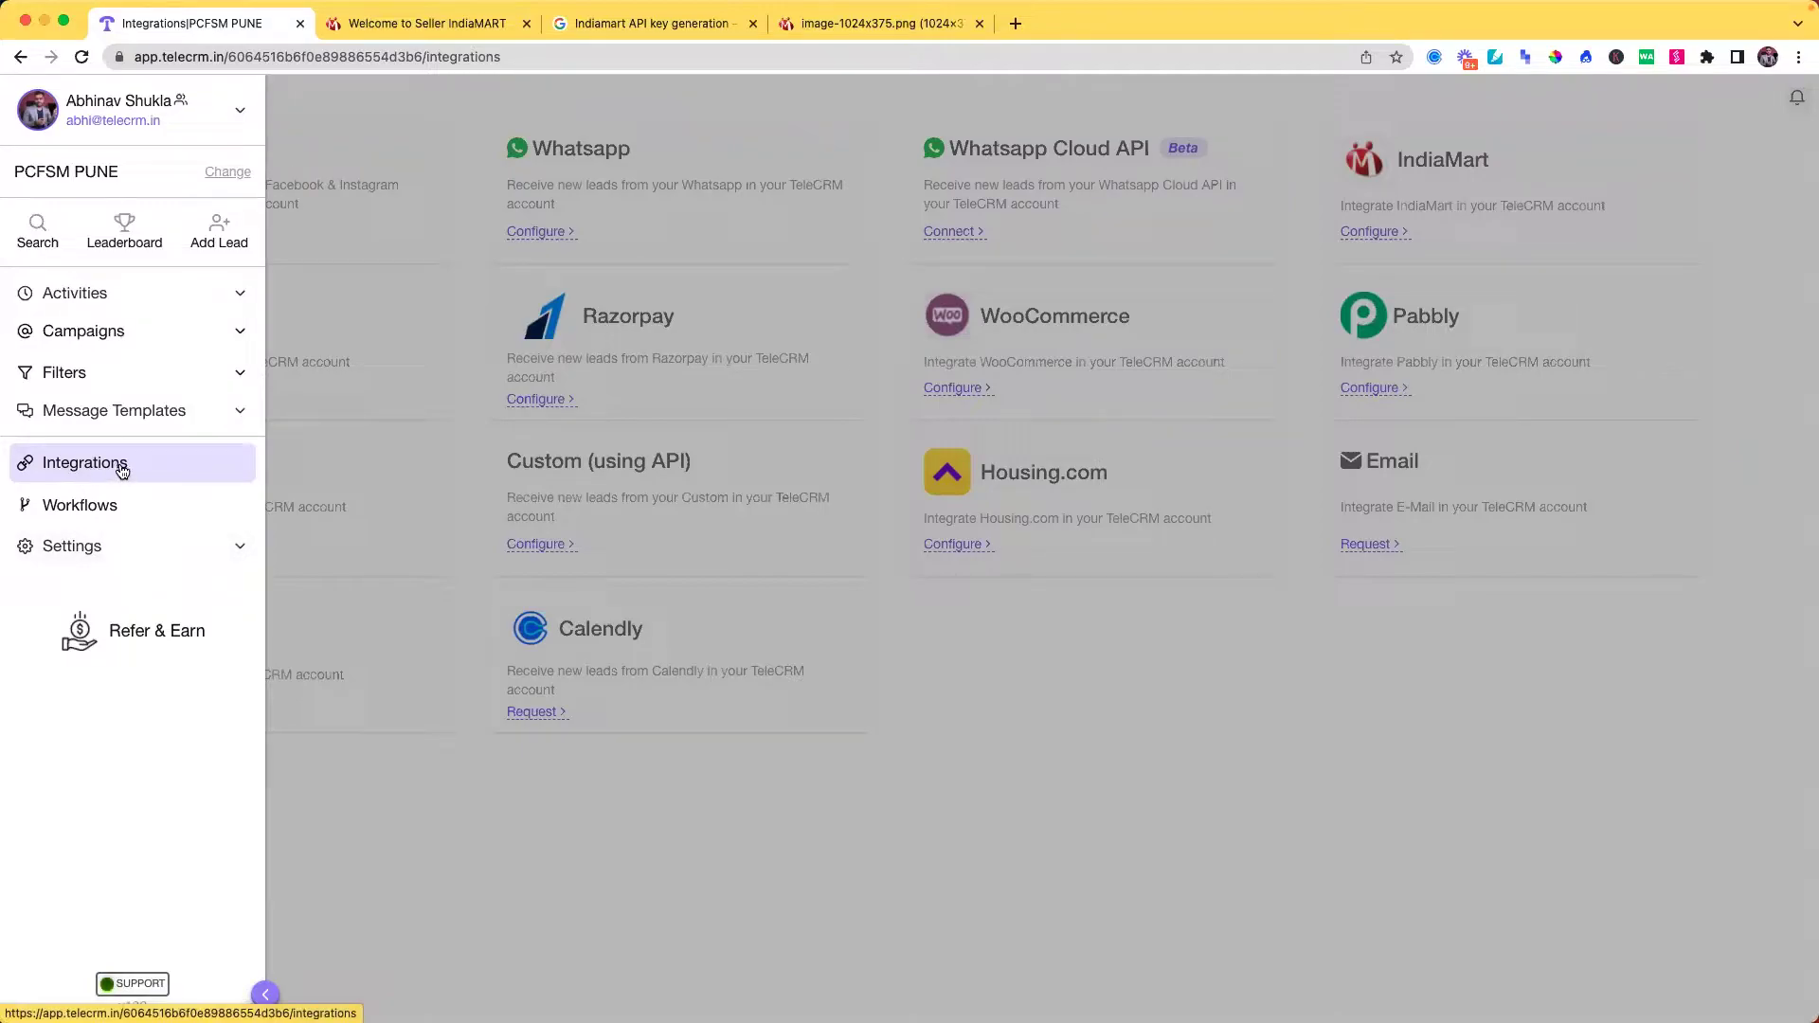
left_click(122, 466)
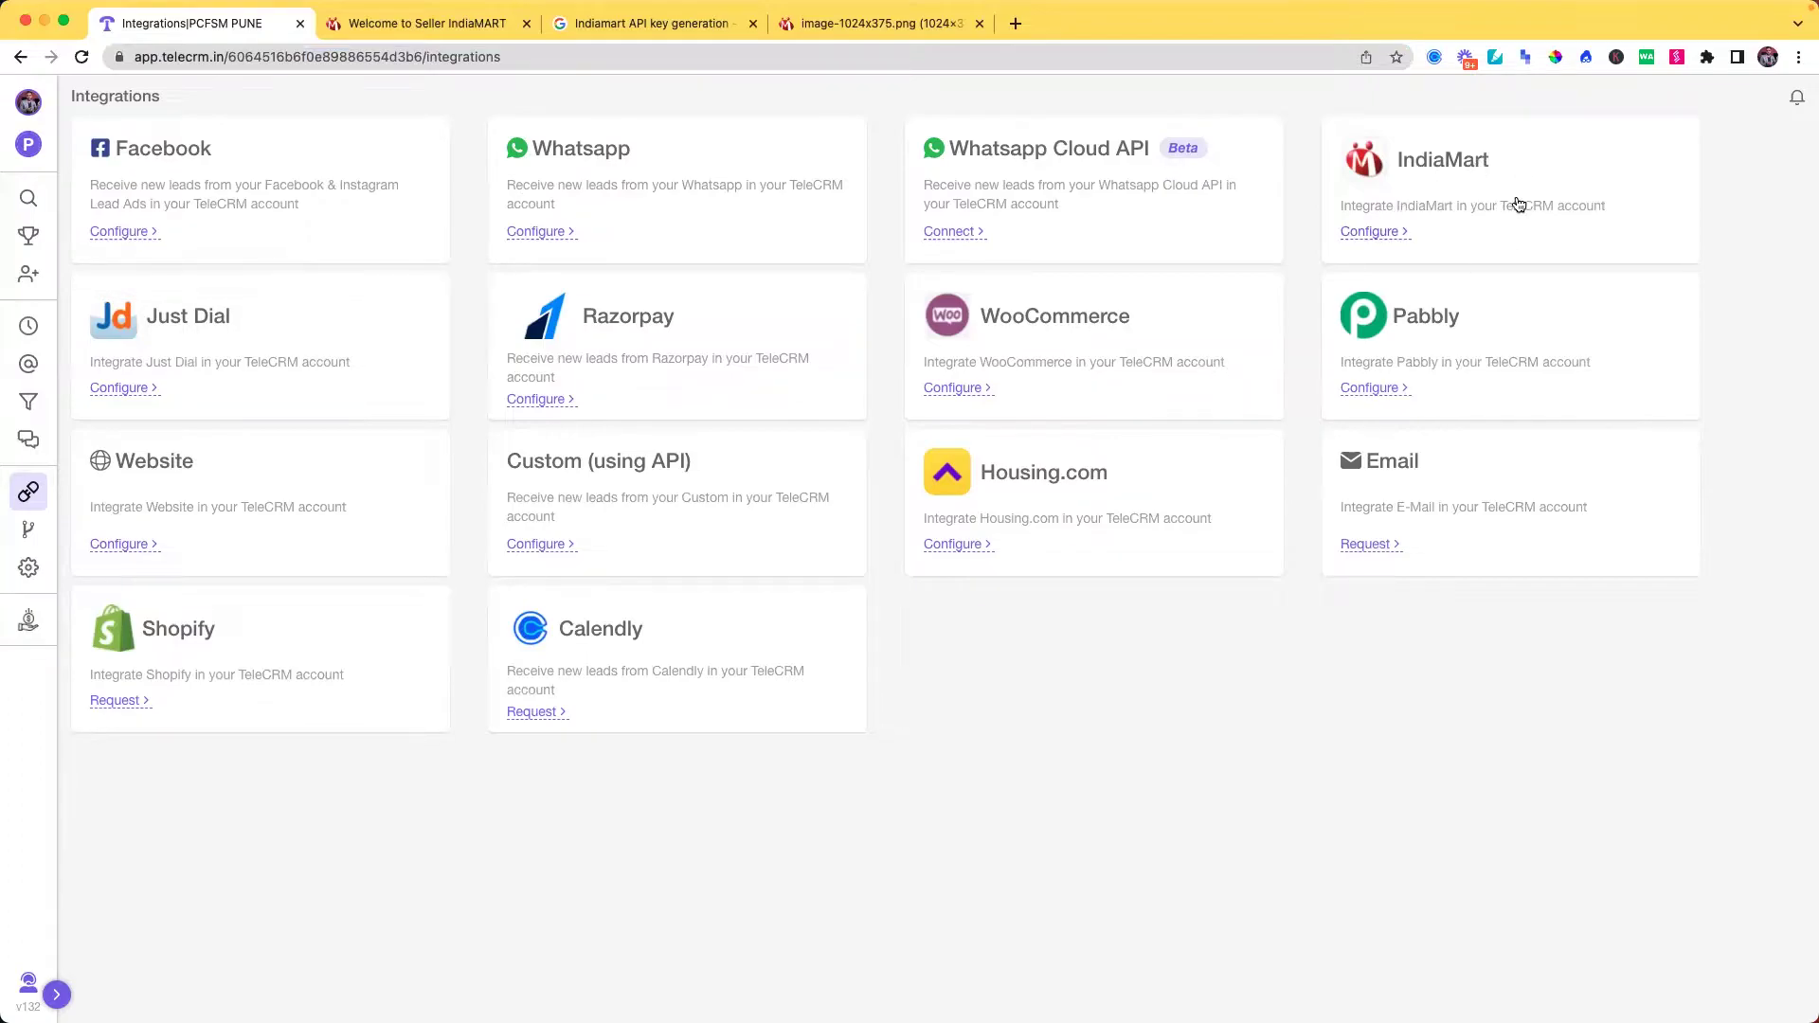
Open the IndiaMart integration setup, then switch to the IndiaMART seller Account Settings tab.
left_click(1374, 231)
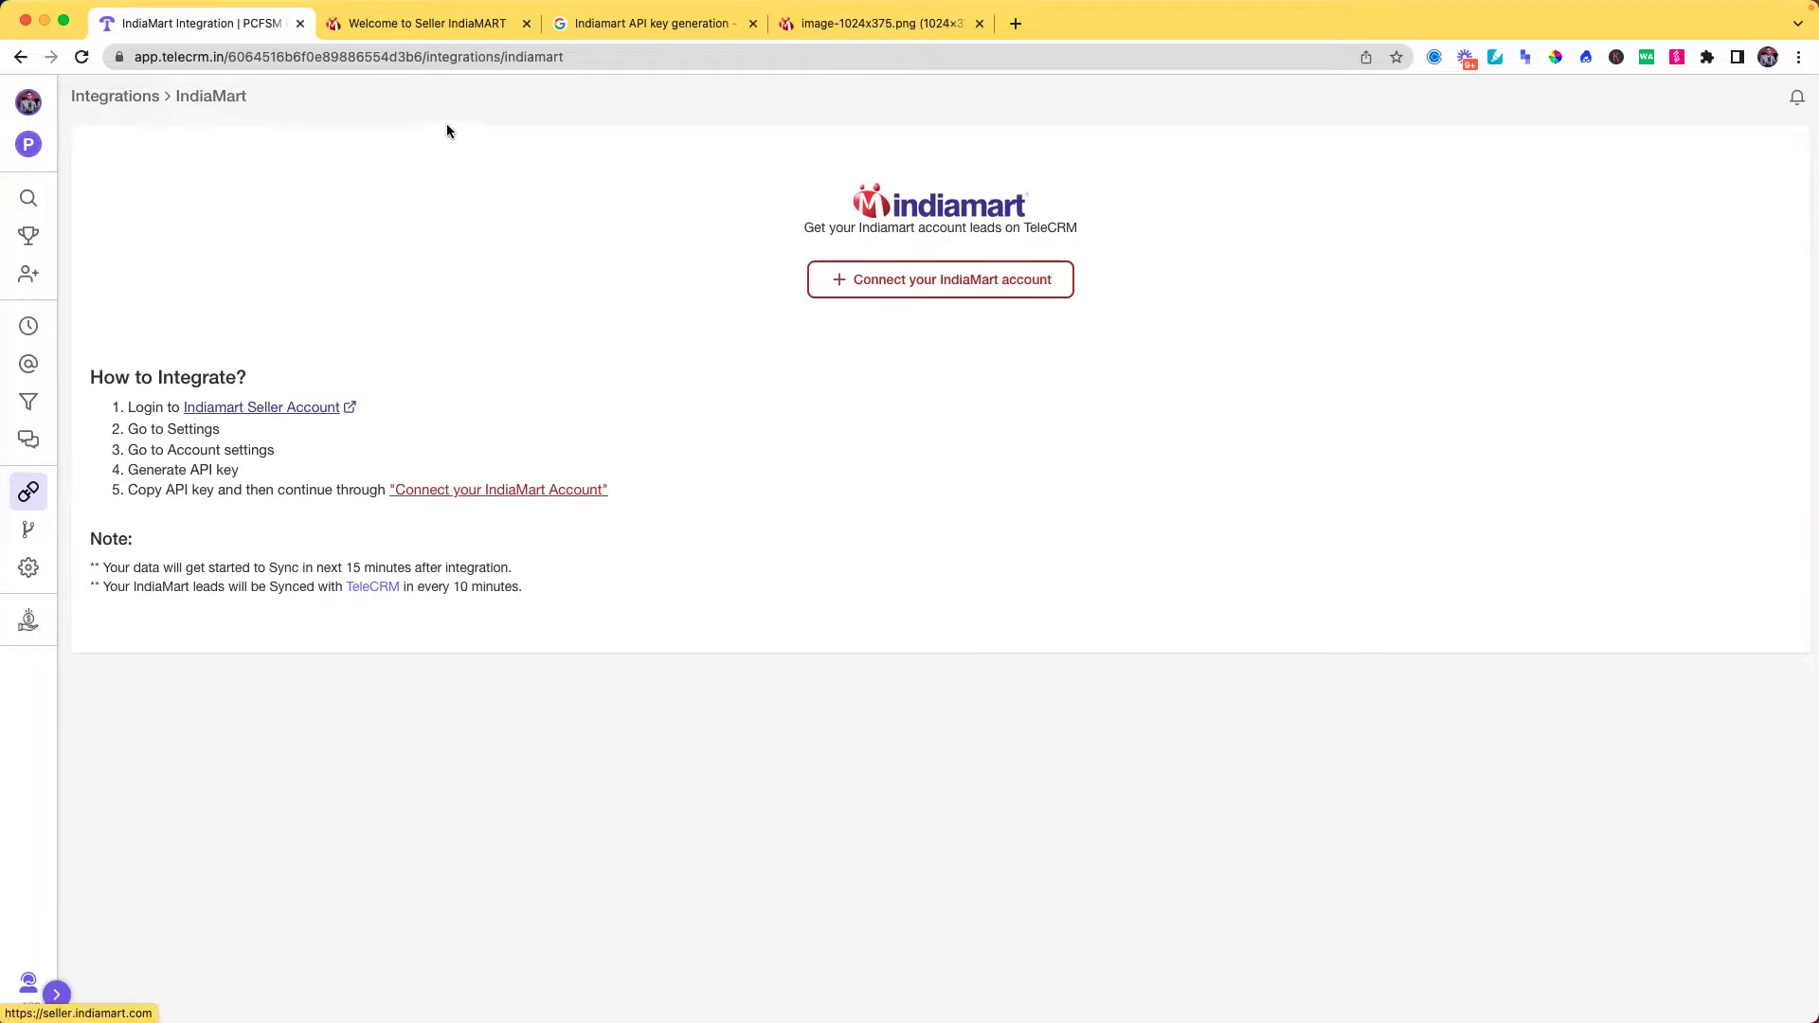
left_click(417, 22)
mouse_move(1510, 123)
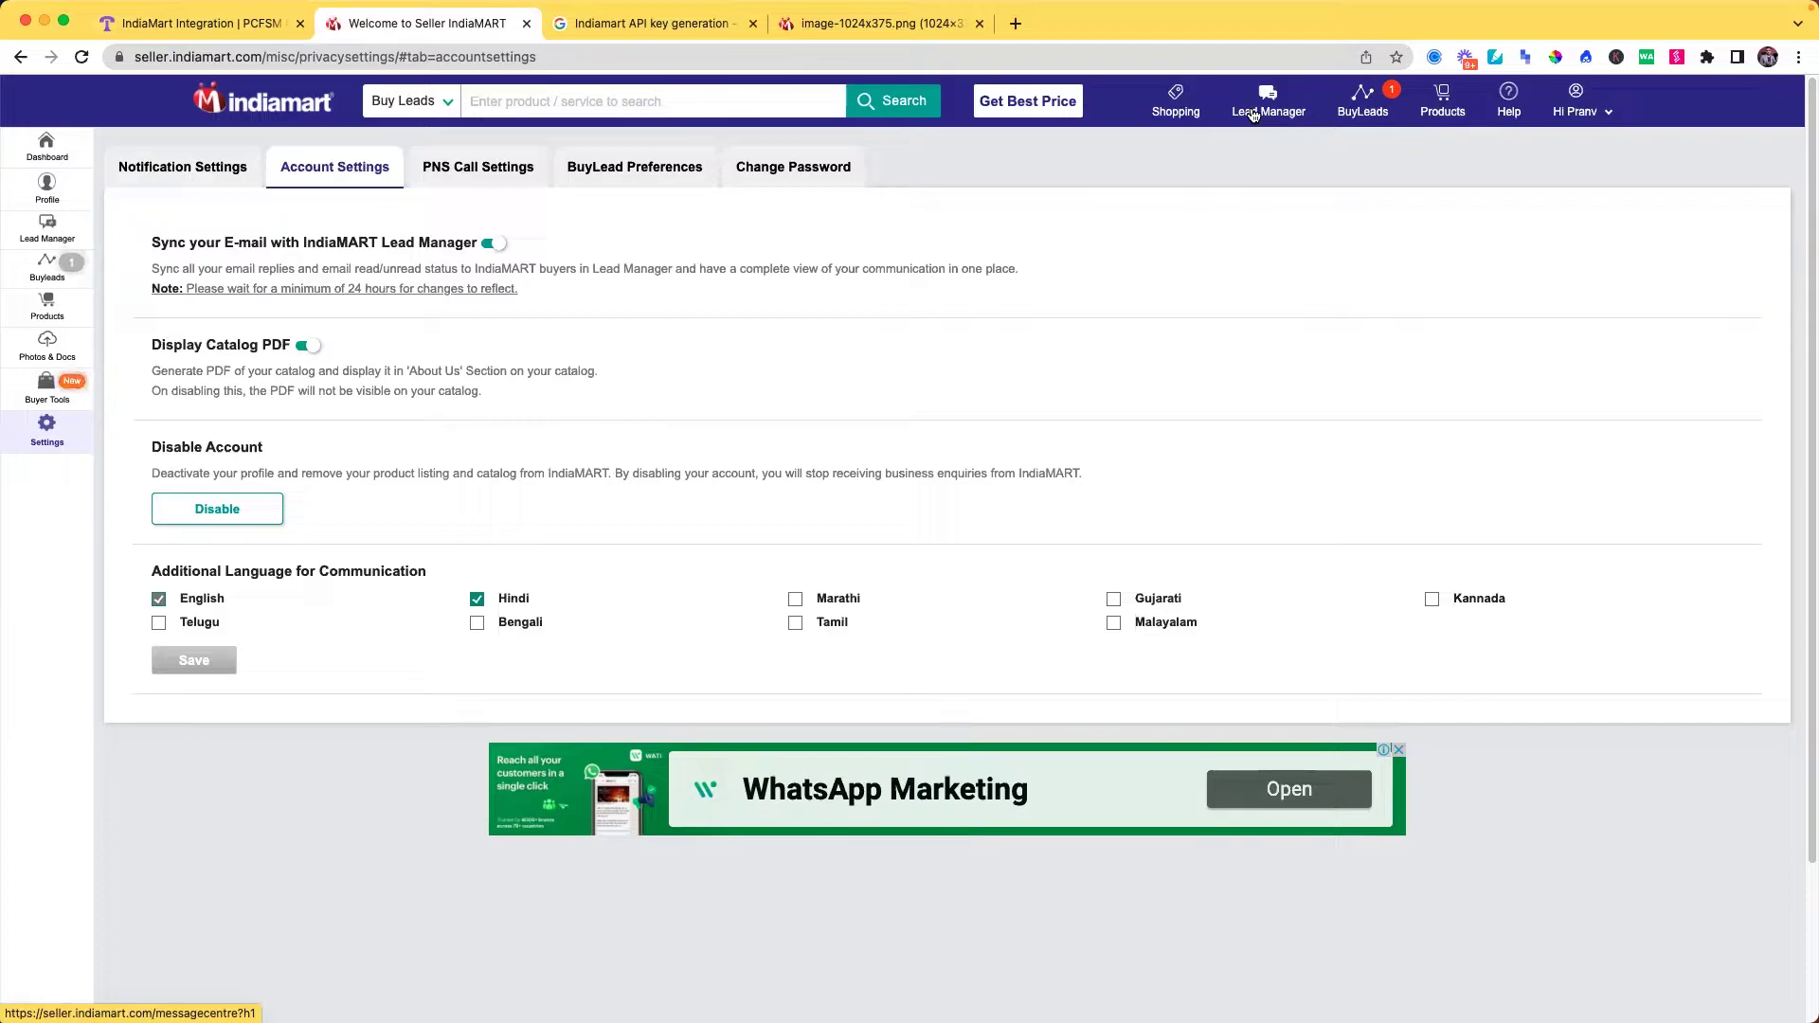
key("ctrl+shift+Tab")
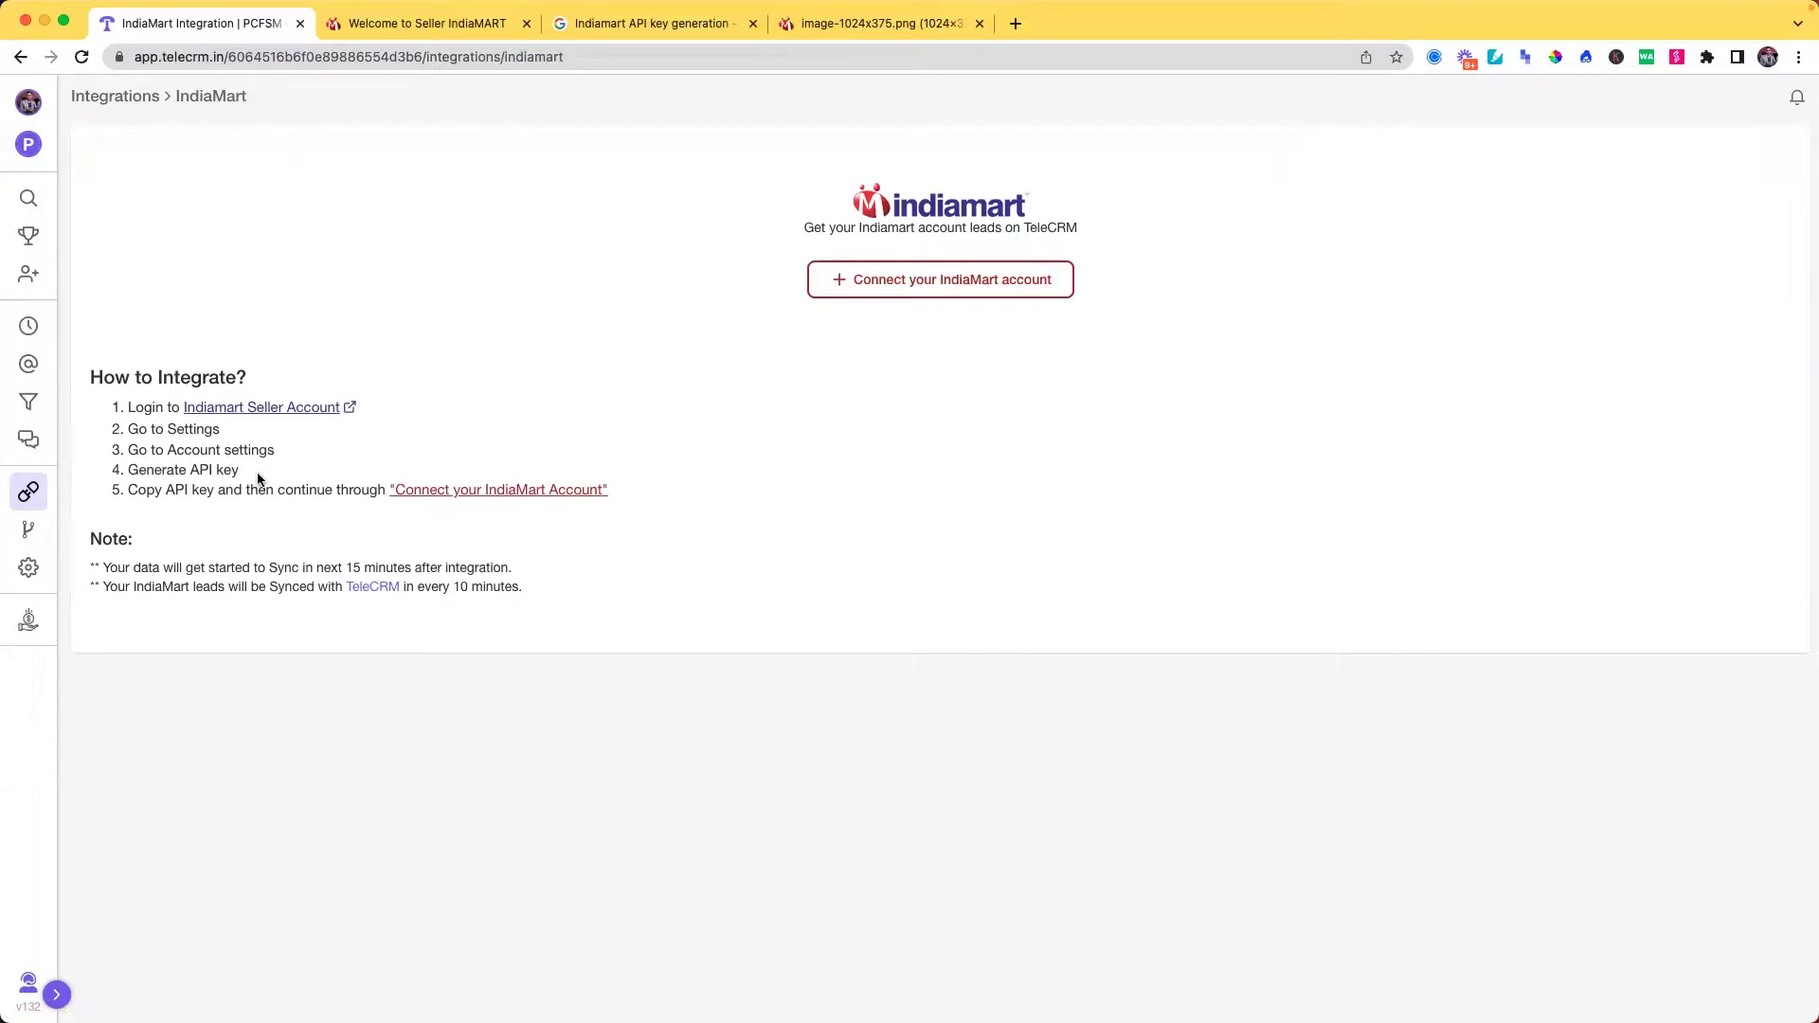
left_click(374, 33)
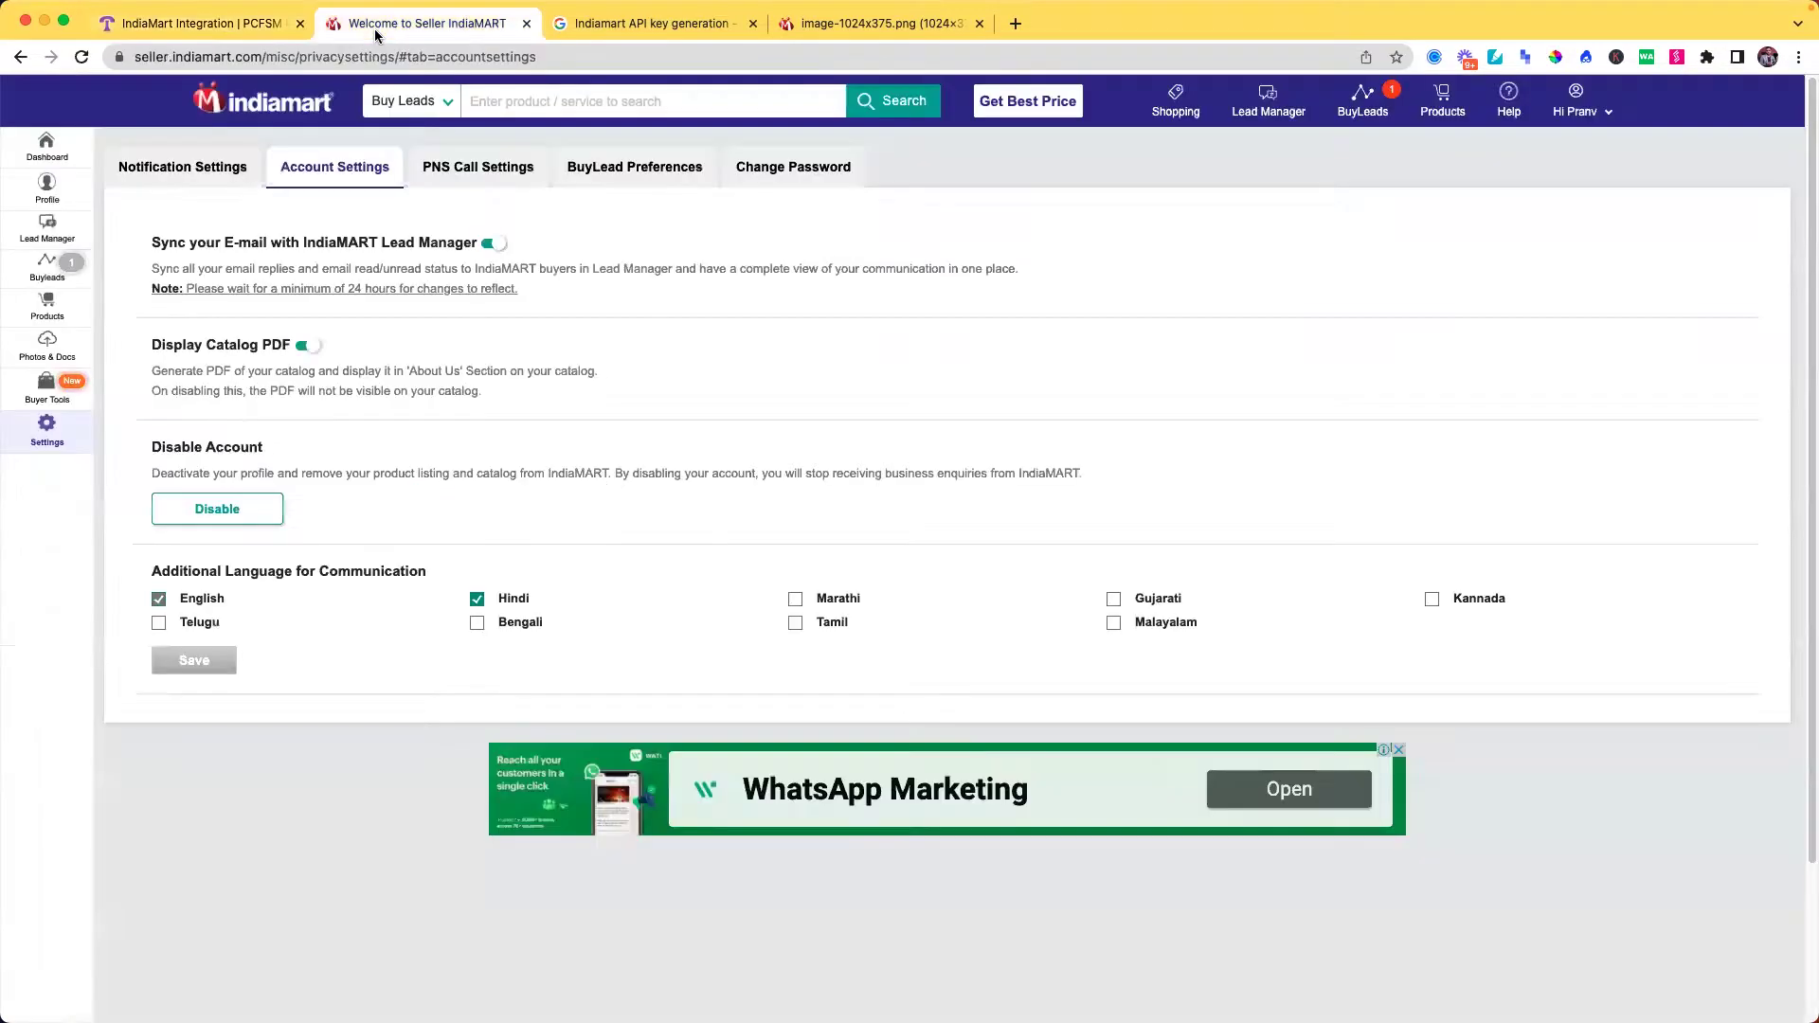
left_click(53, 442)
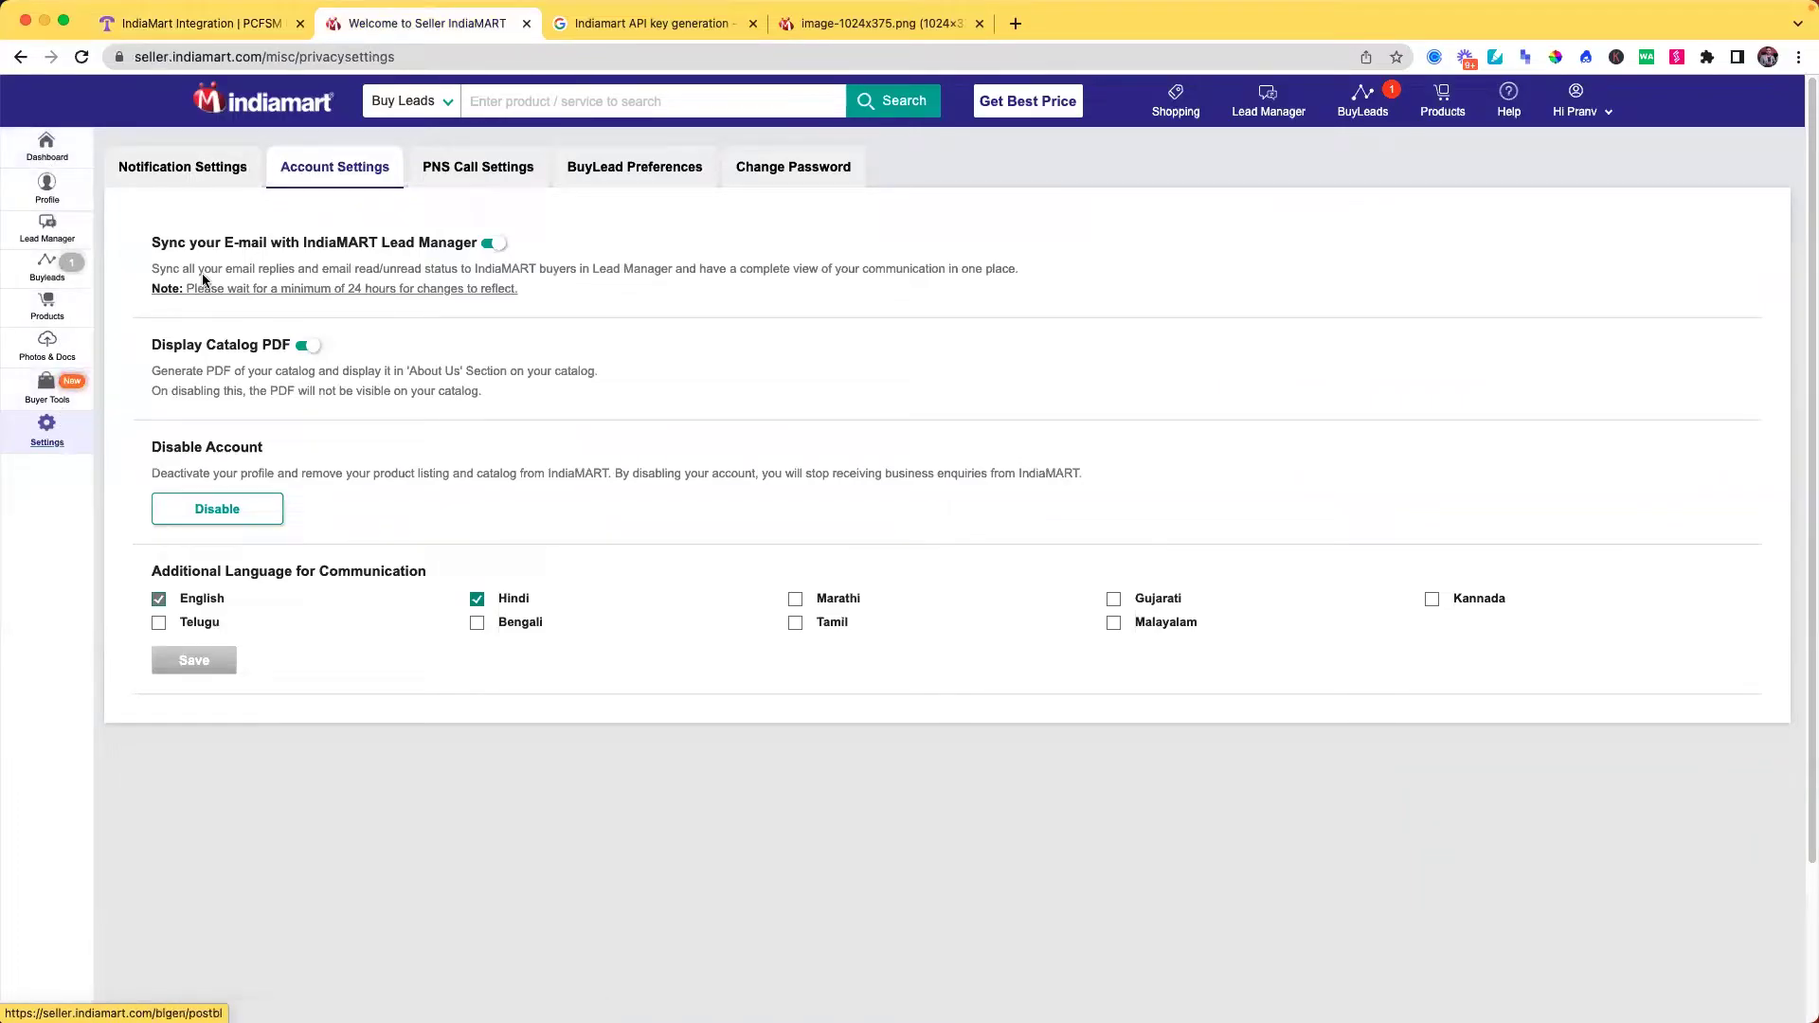
left_click(313, 177)
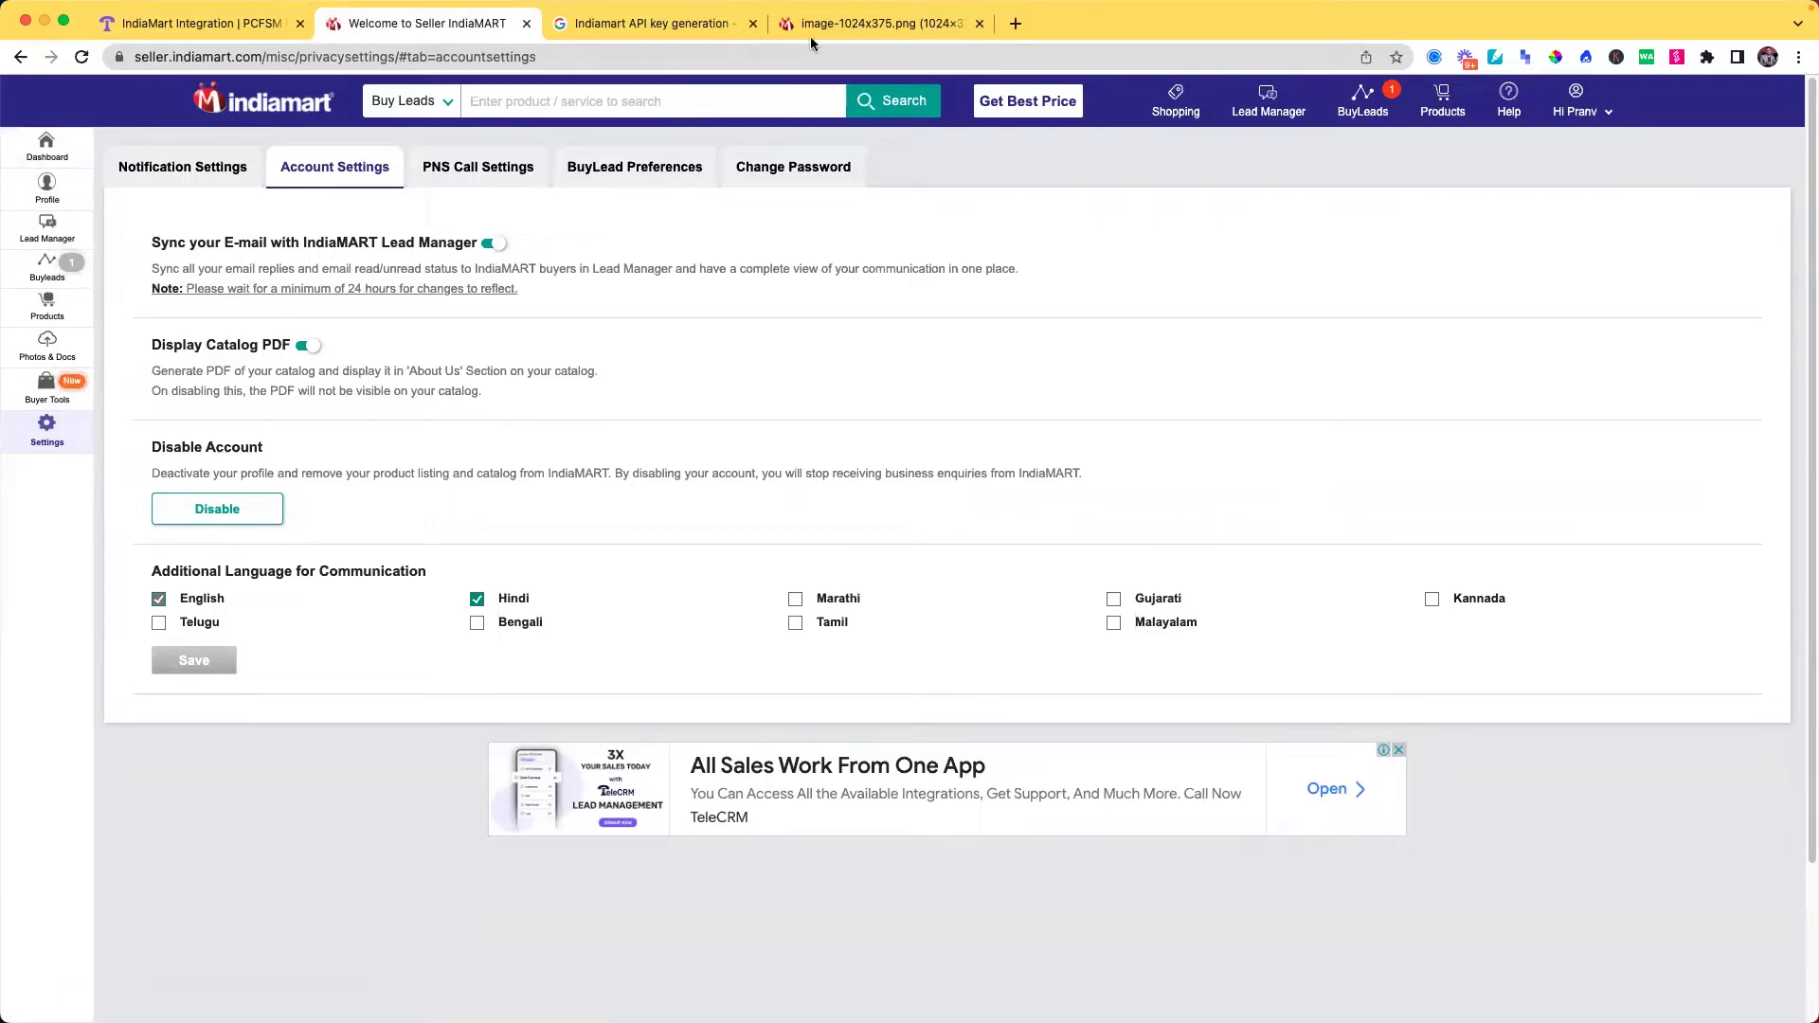
View the image-1024x375.png screenshot showing where IndiaMART API Version 2 keys are generated.
left_click(845, 21)
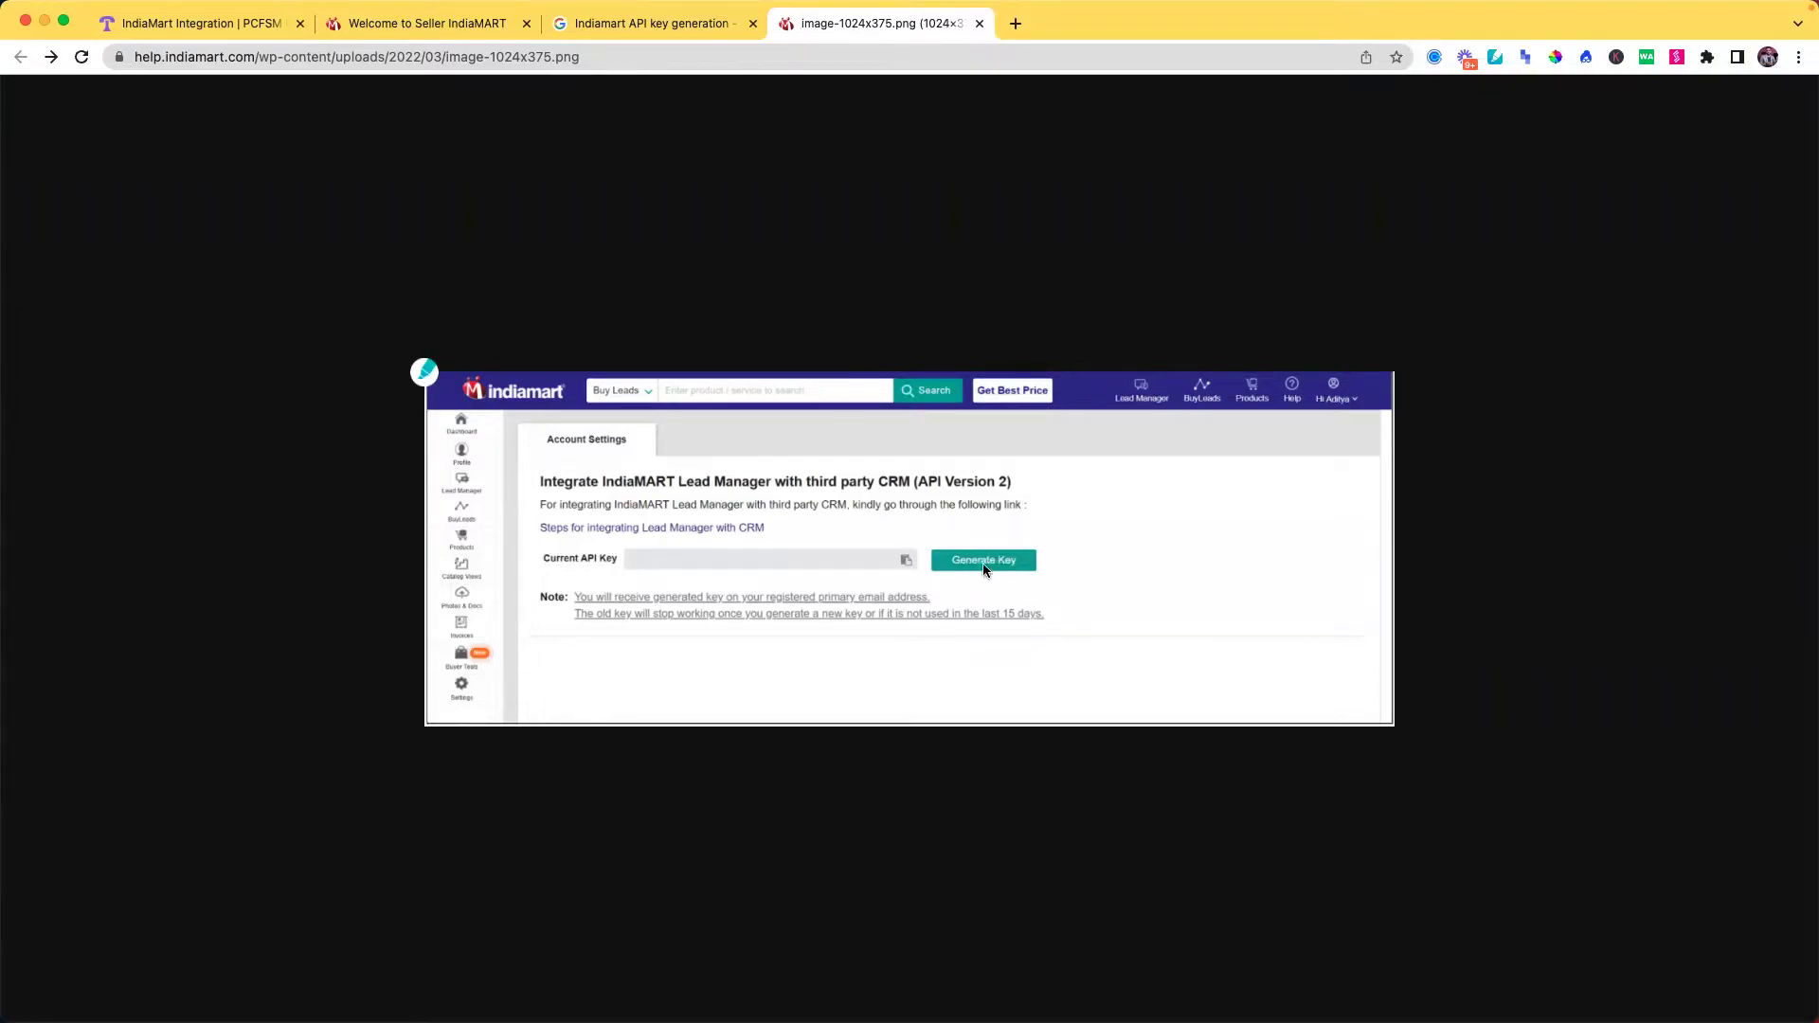
Copy the IndiaMART API key from the Logins note in Apple Notes and return to TeleCRM.
mouse_move(1054, 995)
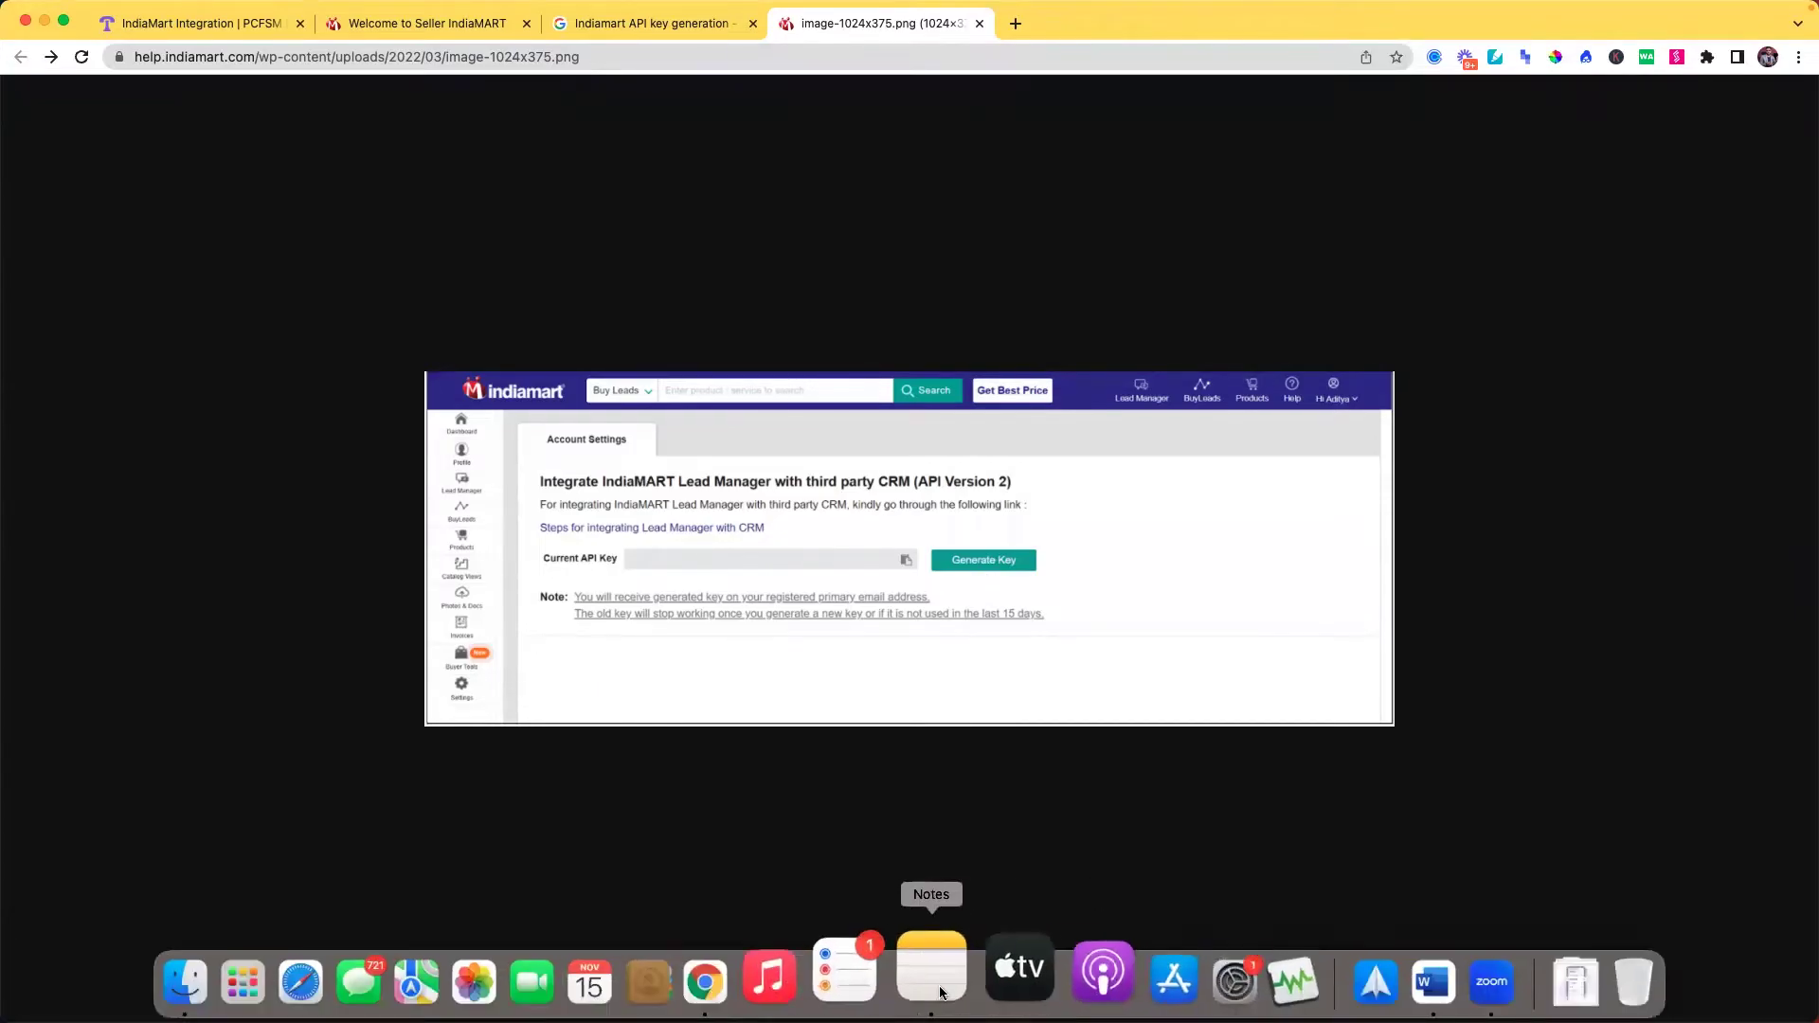
left_click(947, 976)
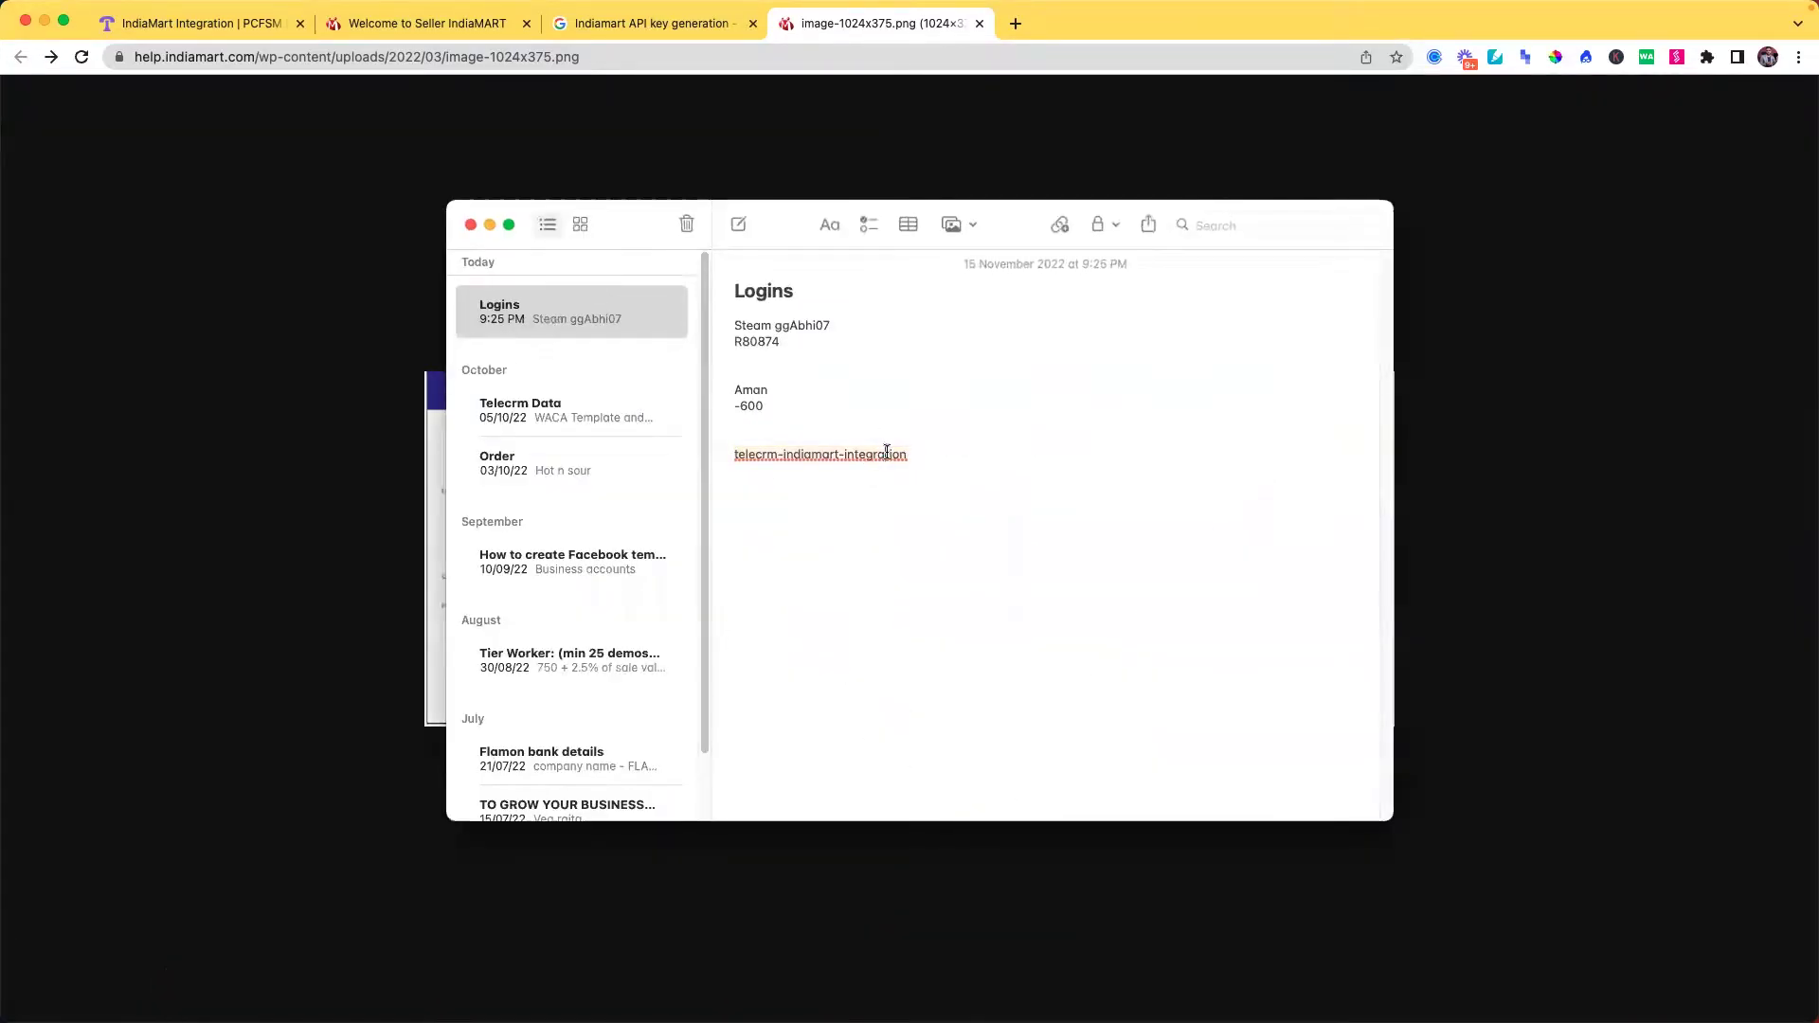
triple_click(843, 456)
right_click(759, 455)
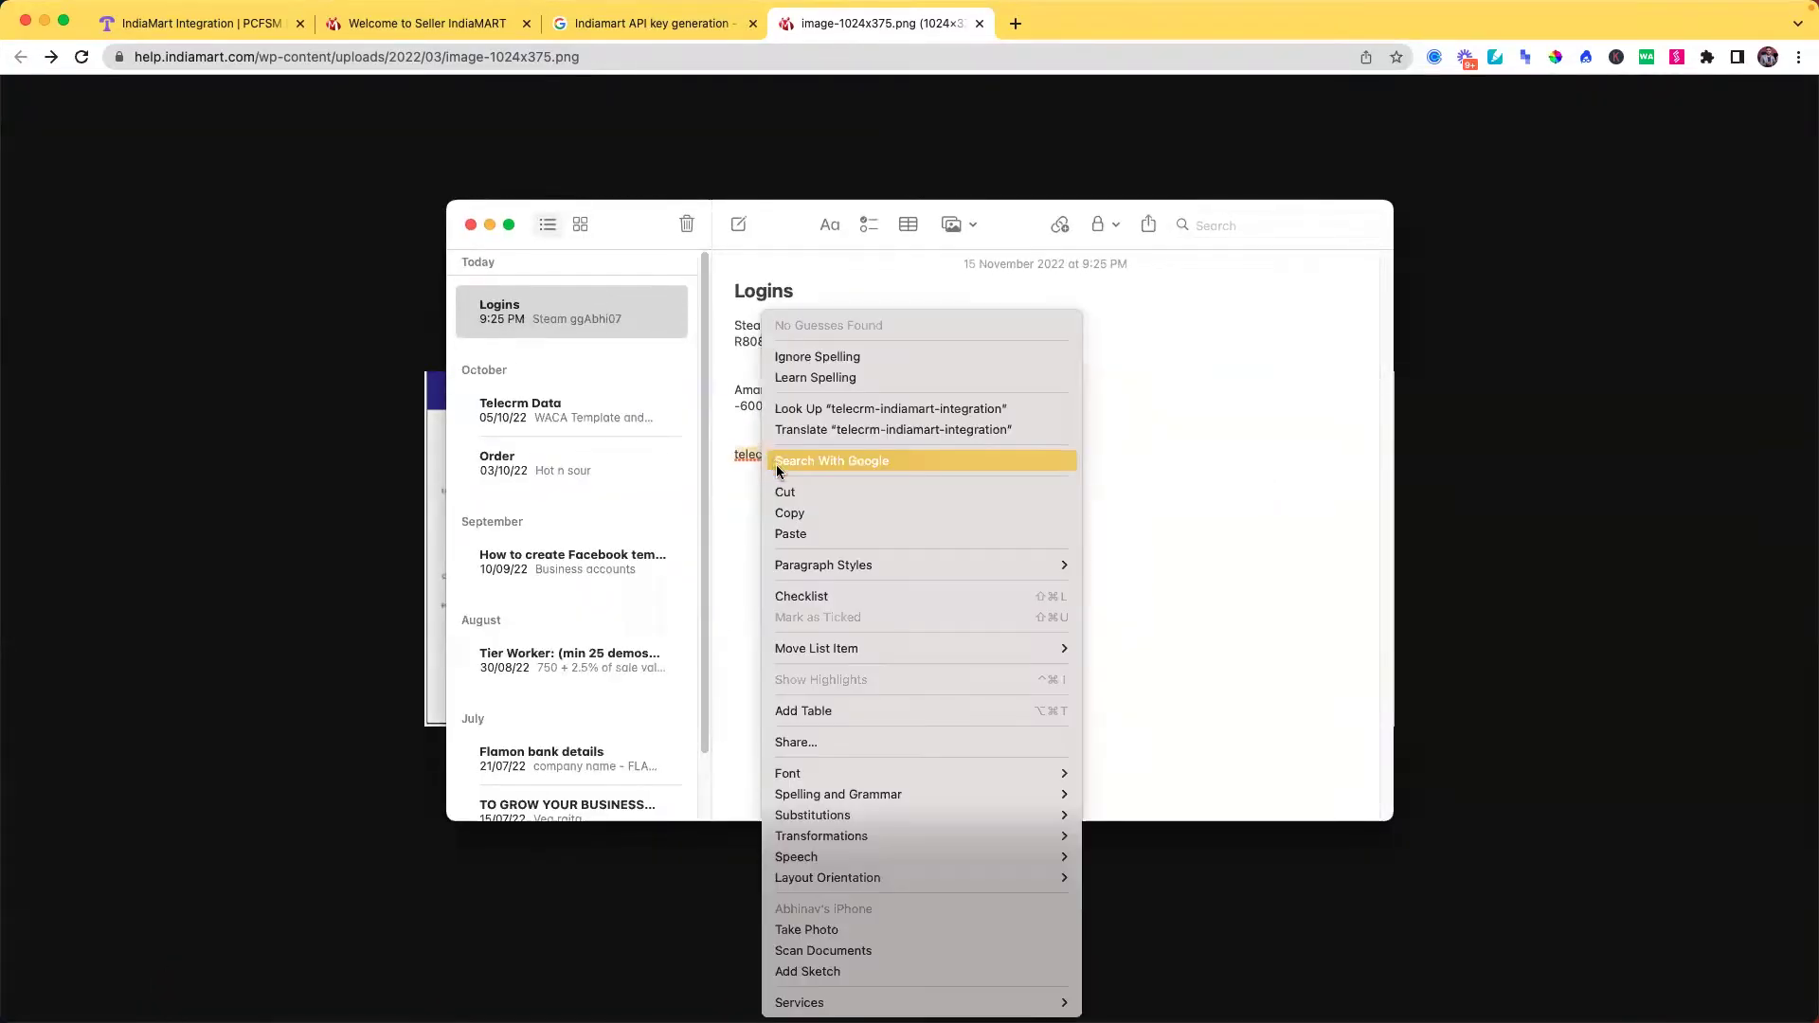
left_click(791, 512)
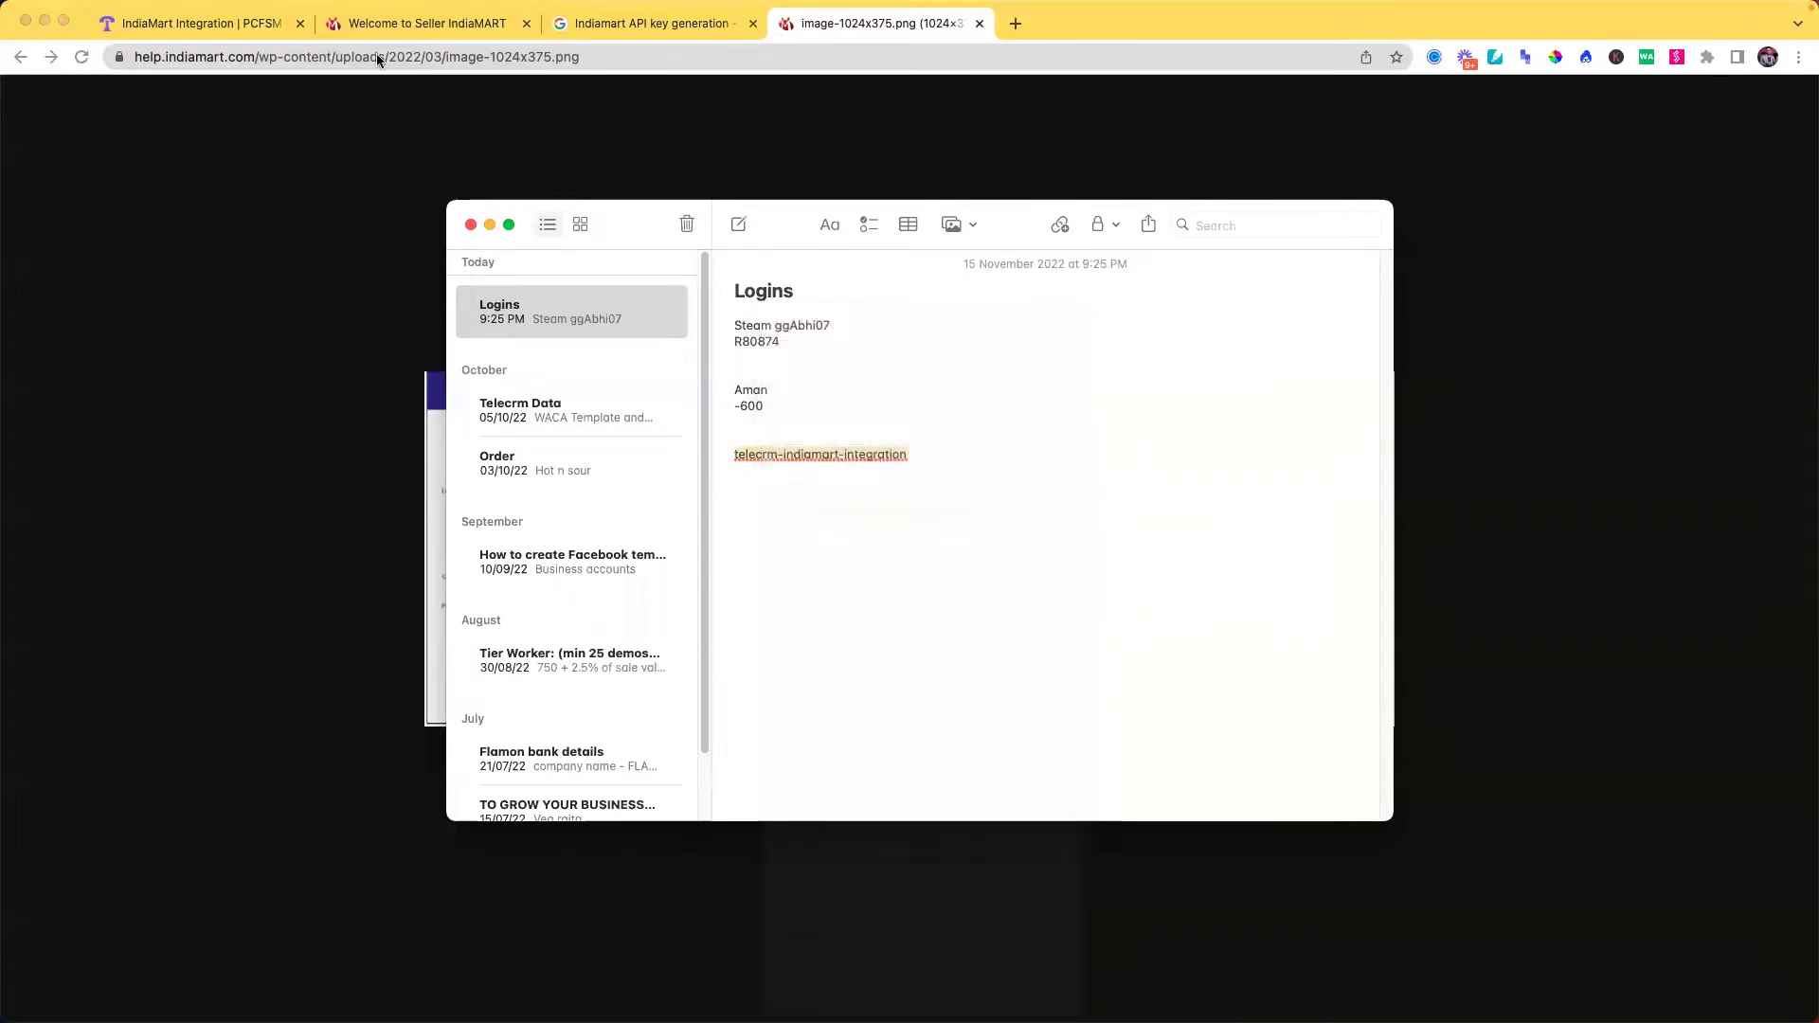
left_click(237, 24)
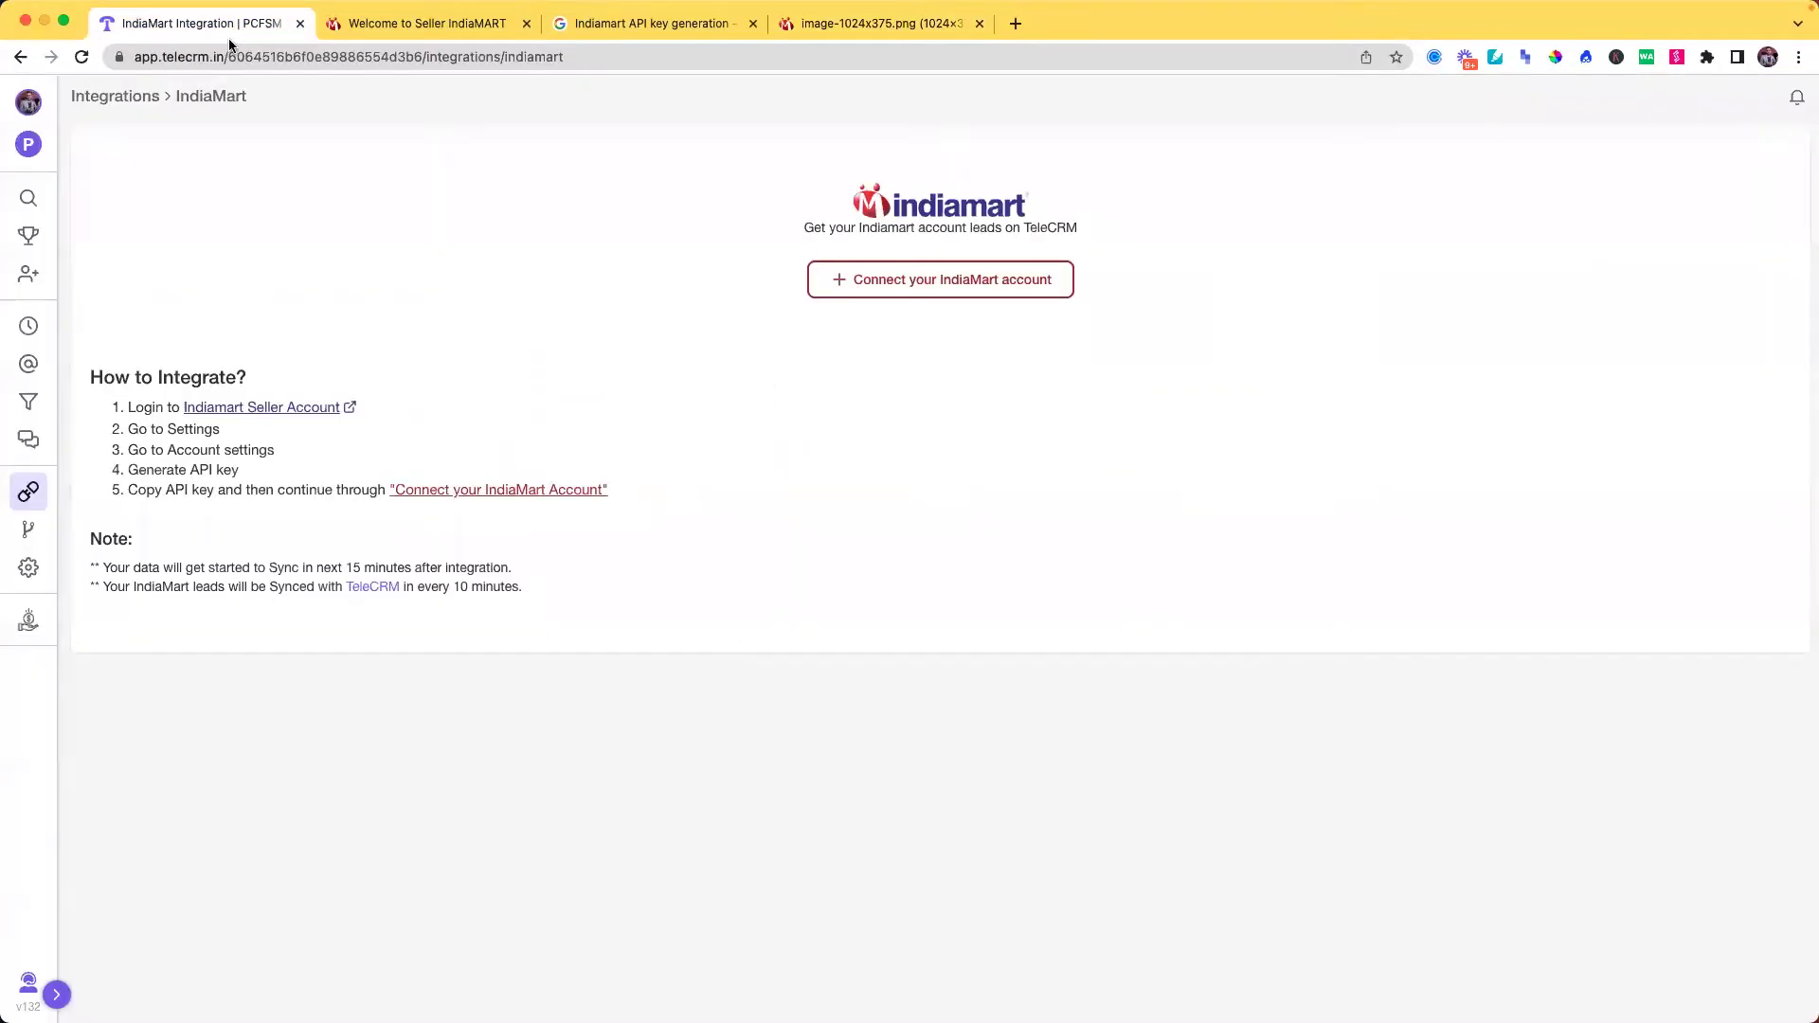
Paste the copied IndiaMART API key into the API KEY field and submit it.
left_click(929, 281)
left_click(805, 351)
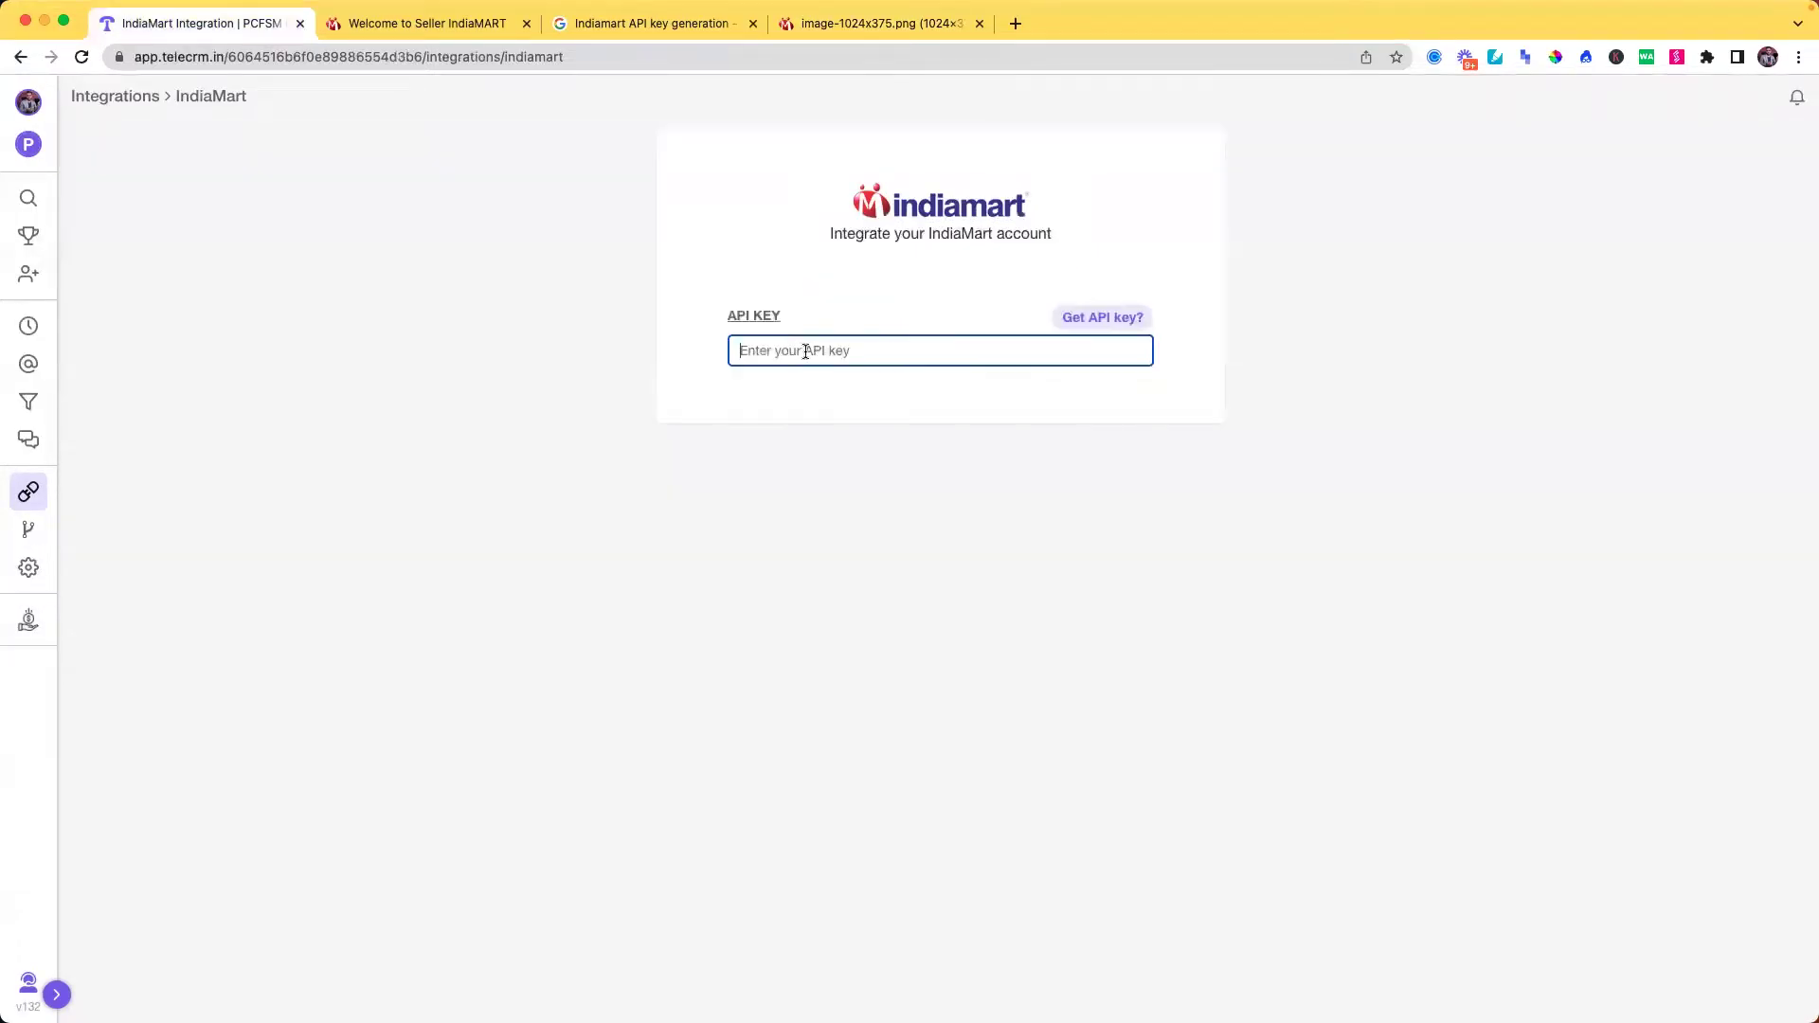
key("super+v")
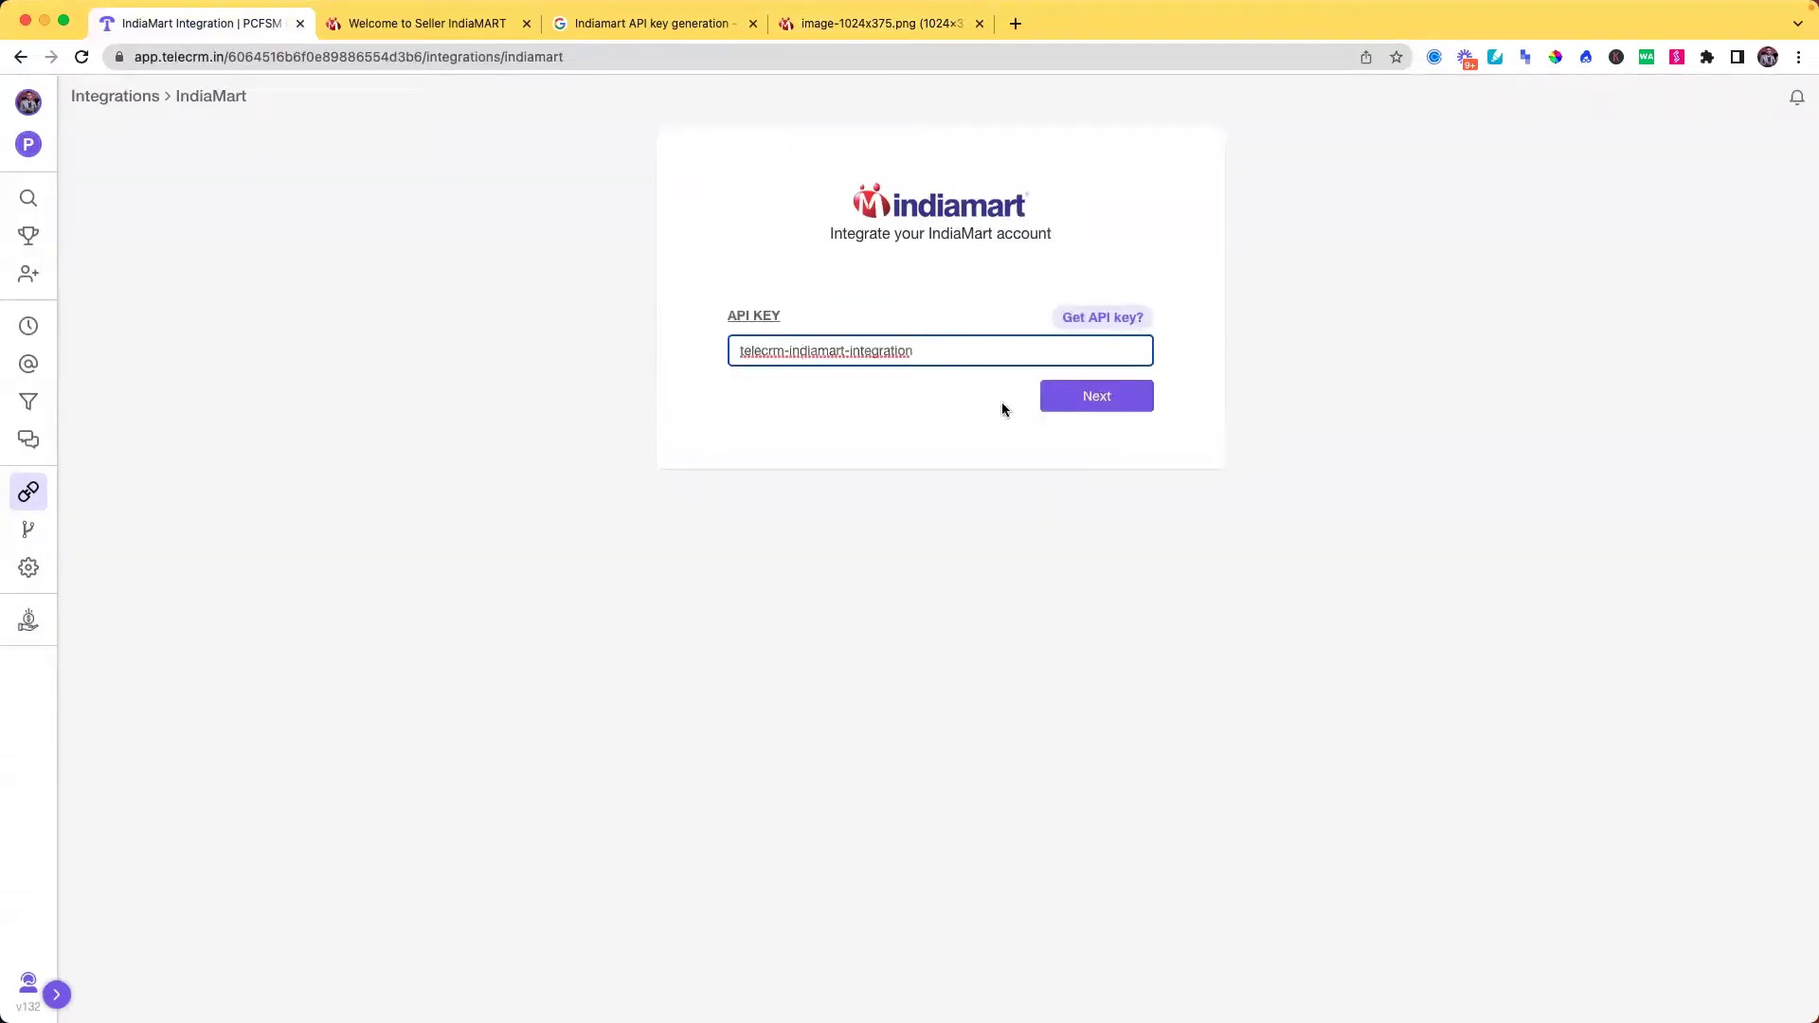
left_click(1063, 398)
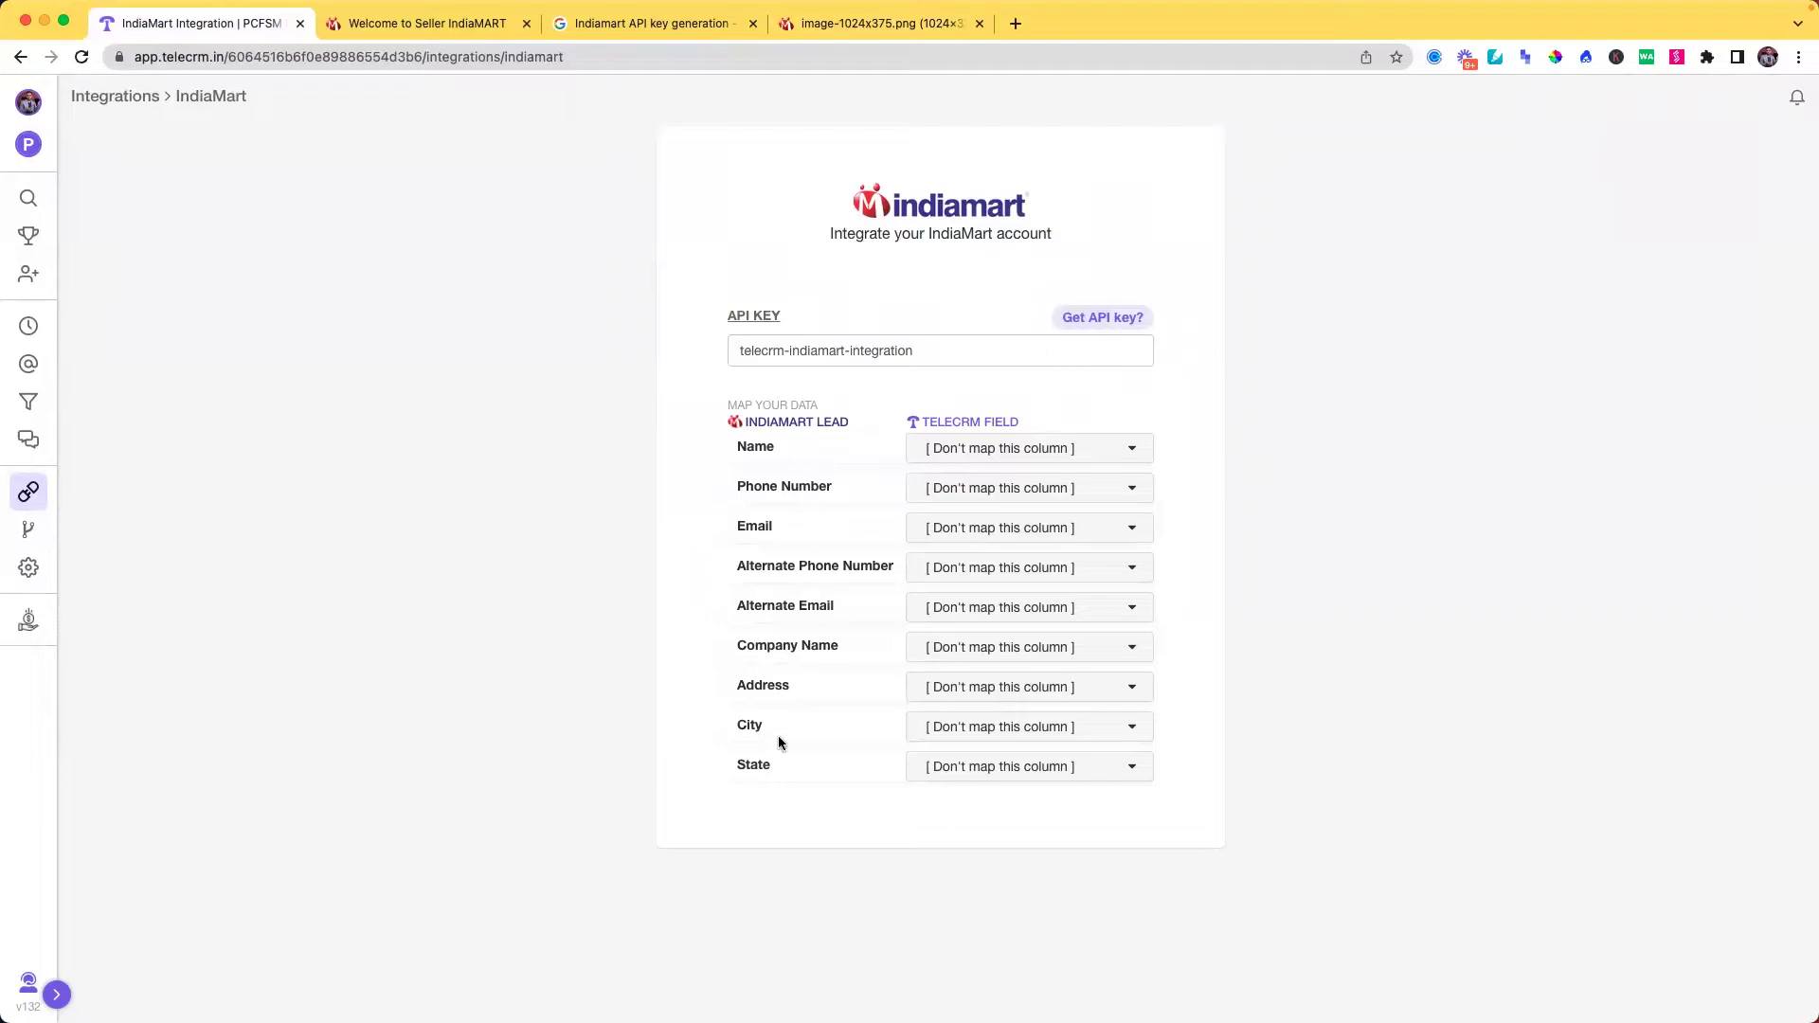
Map Name, Phone, Email and Alternate Phone, leave Alternate Email unmapped, and continue.
left_click(941, 445)
left_click(949, 503)
left_click(947, 487)
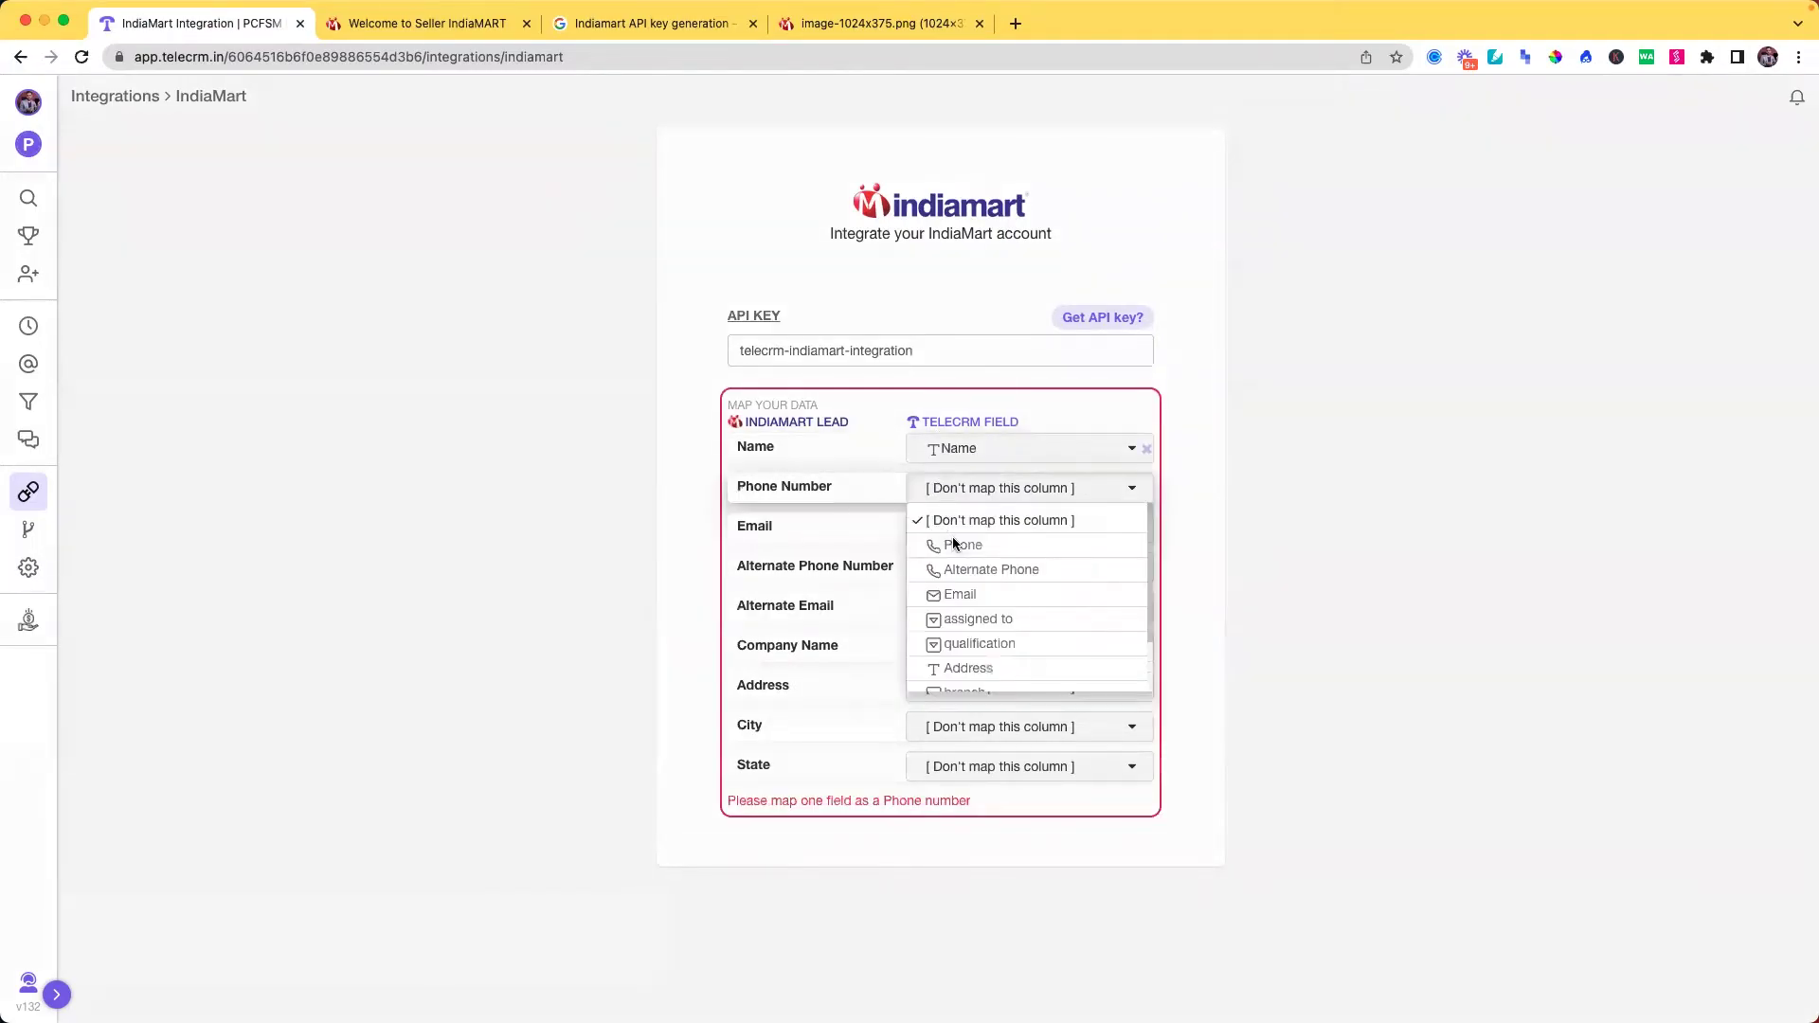
left_click(957, 544)
left_click(945, 526)
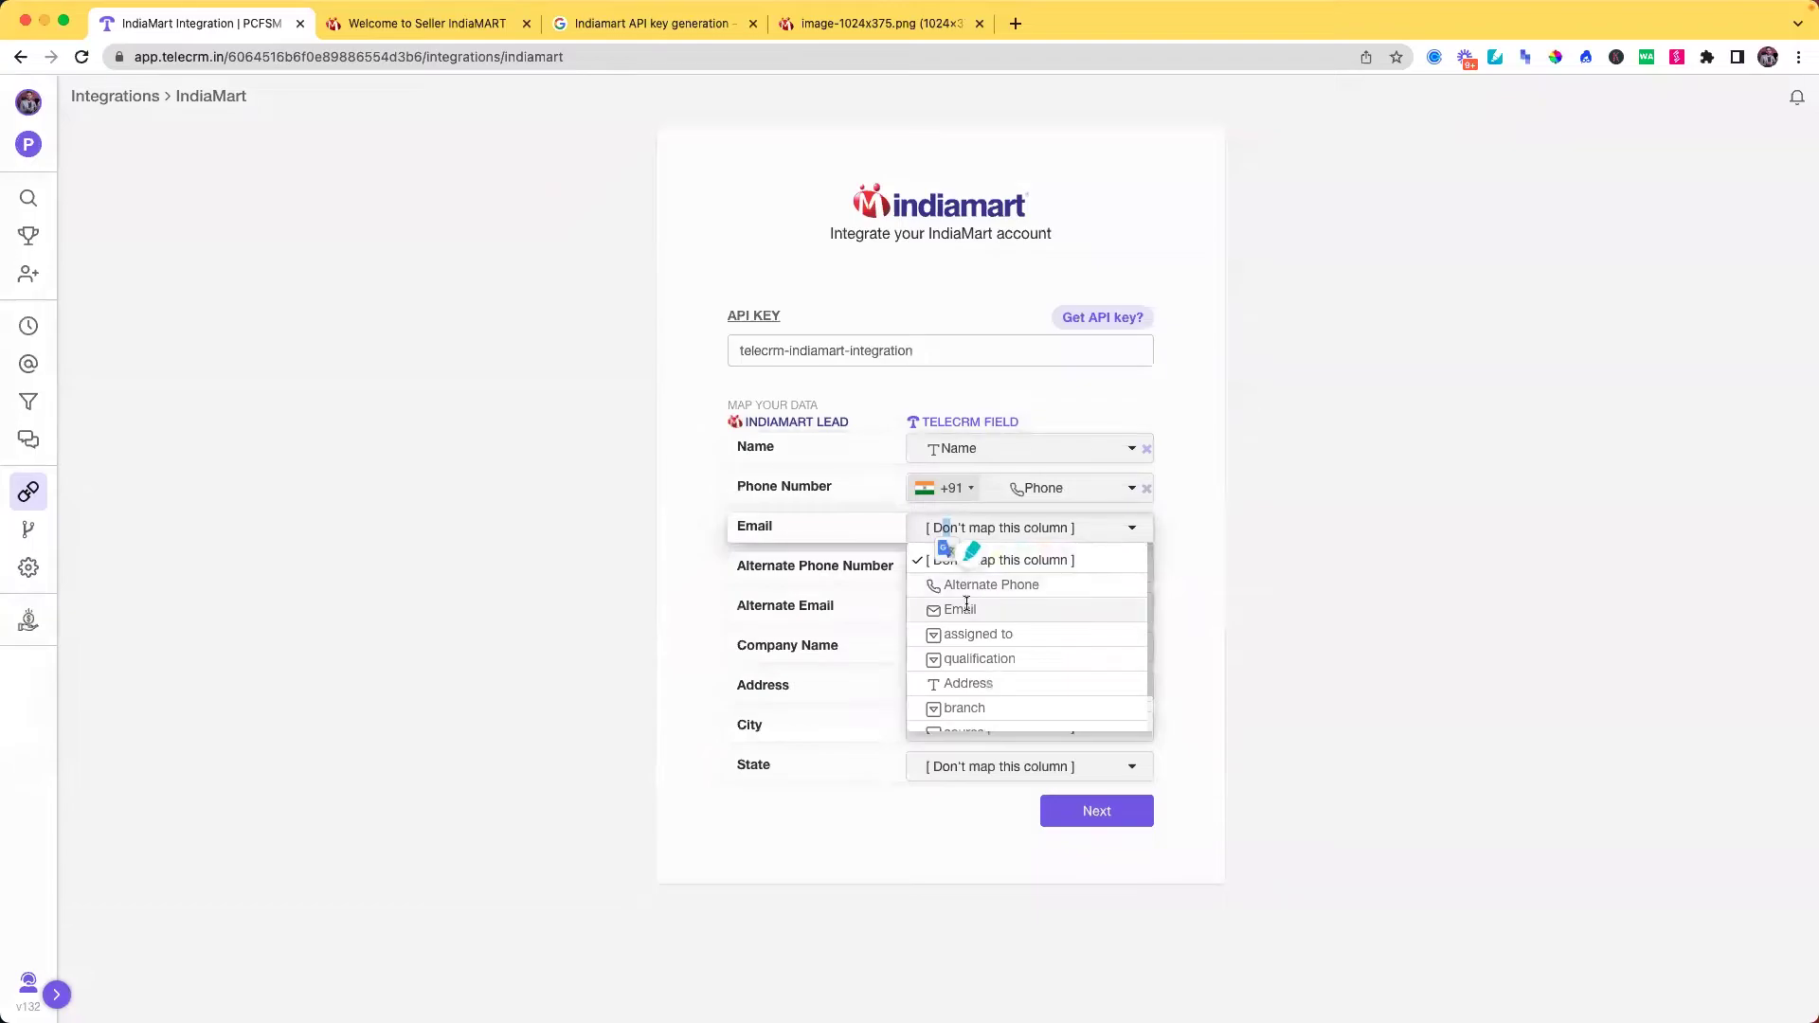
left_click(958, 608)
left_click(957, 568)
left_click(965, 624)
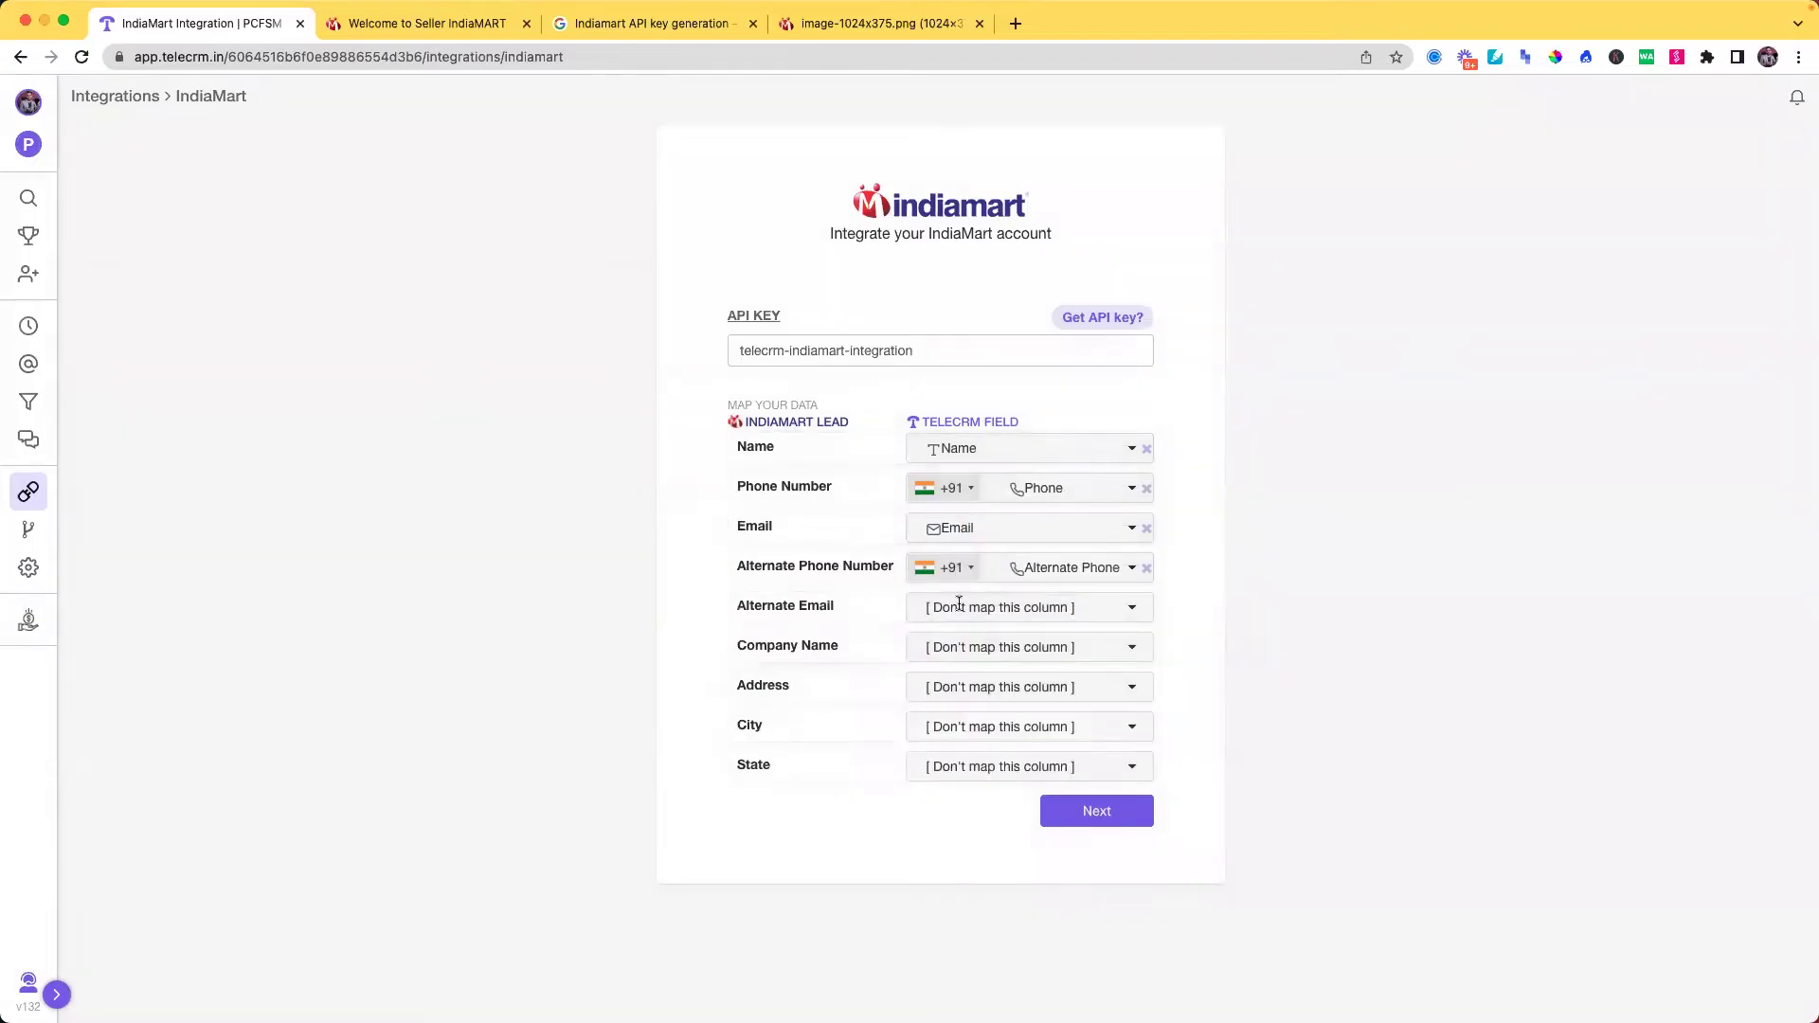
left_click(966, 611)
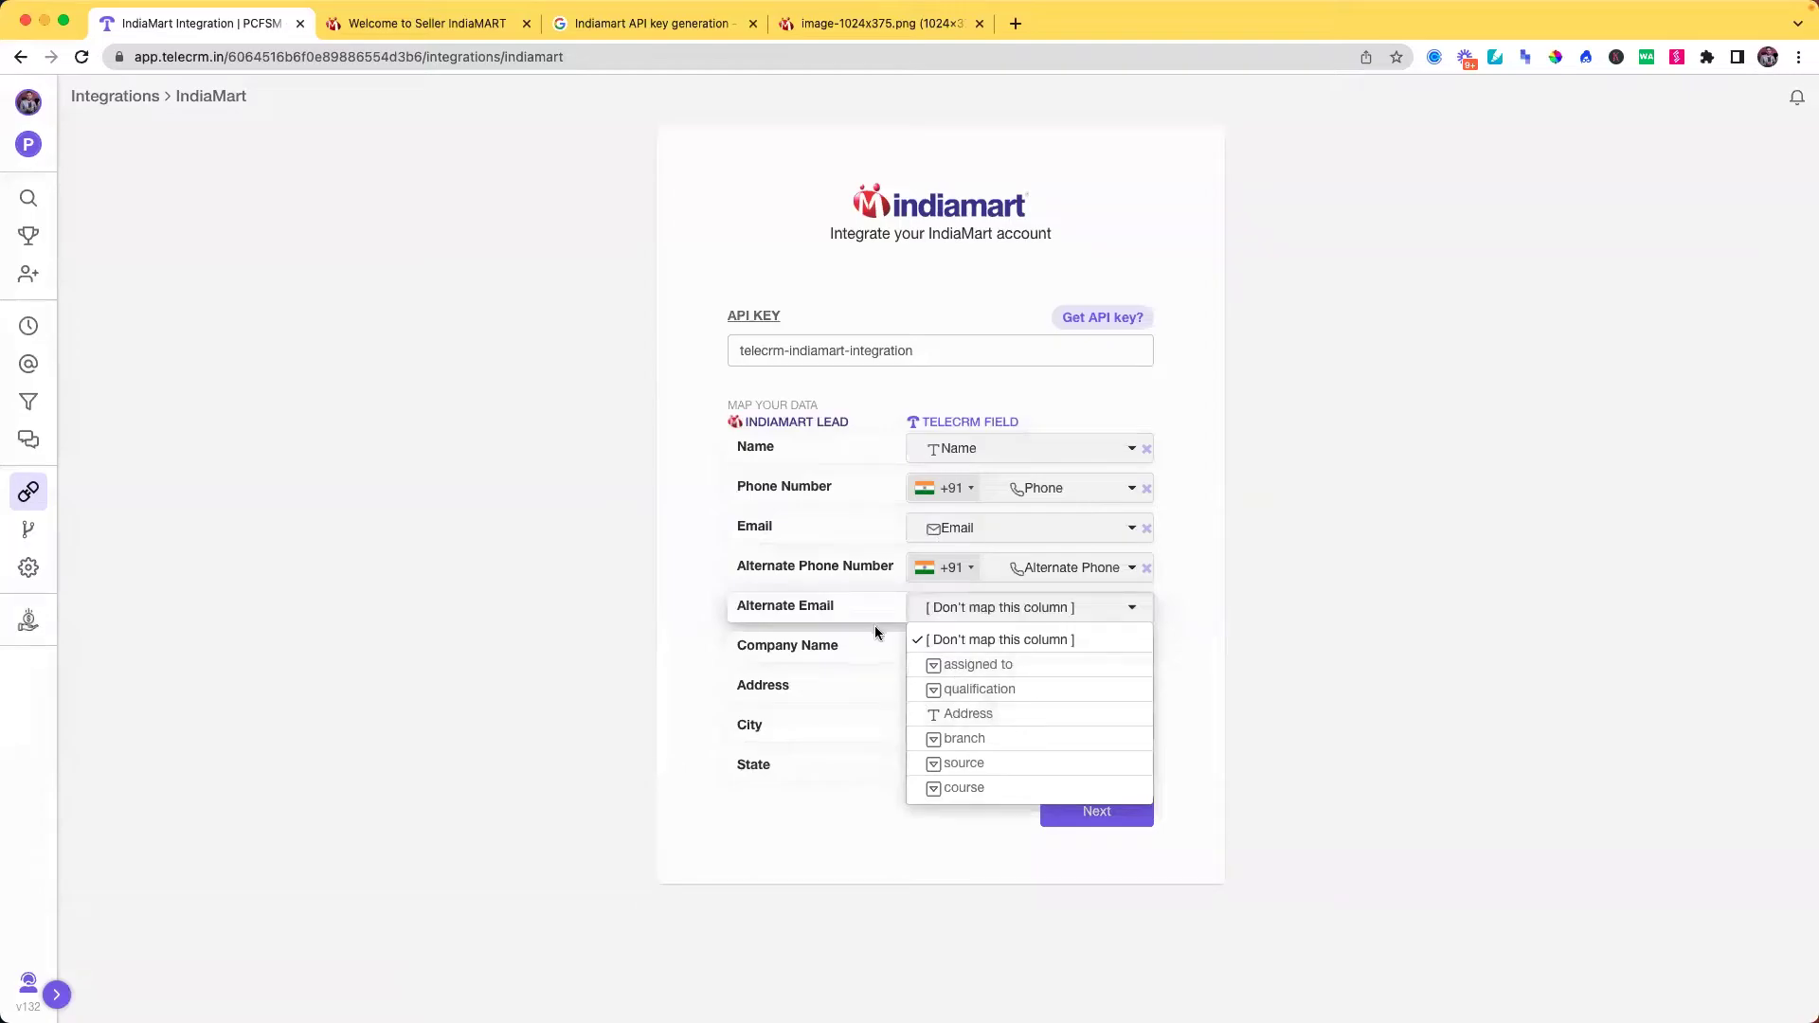
left_click(939, 608)
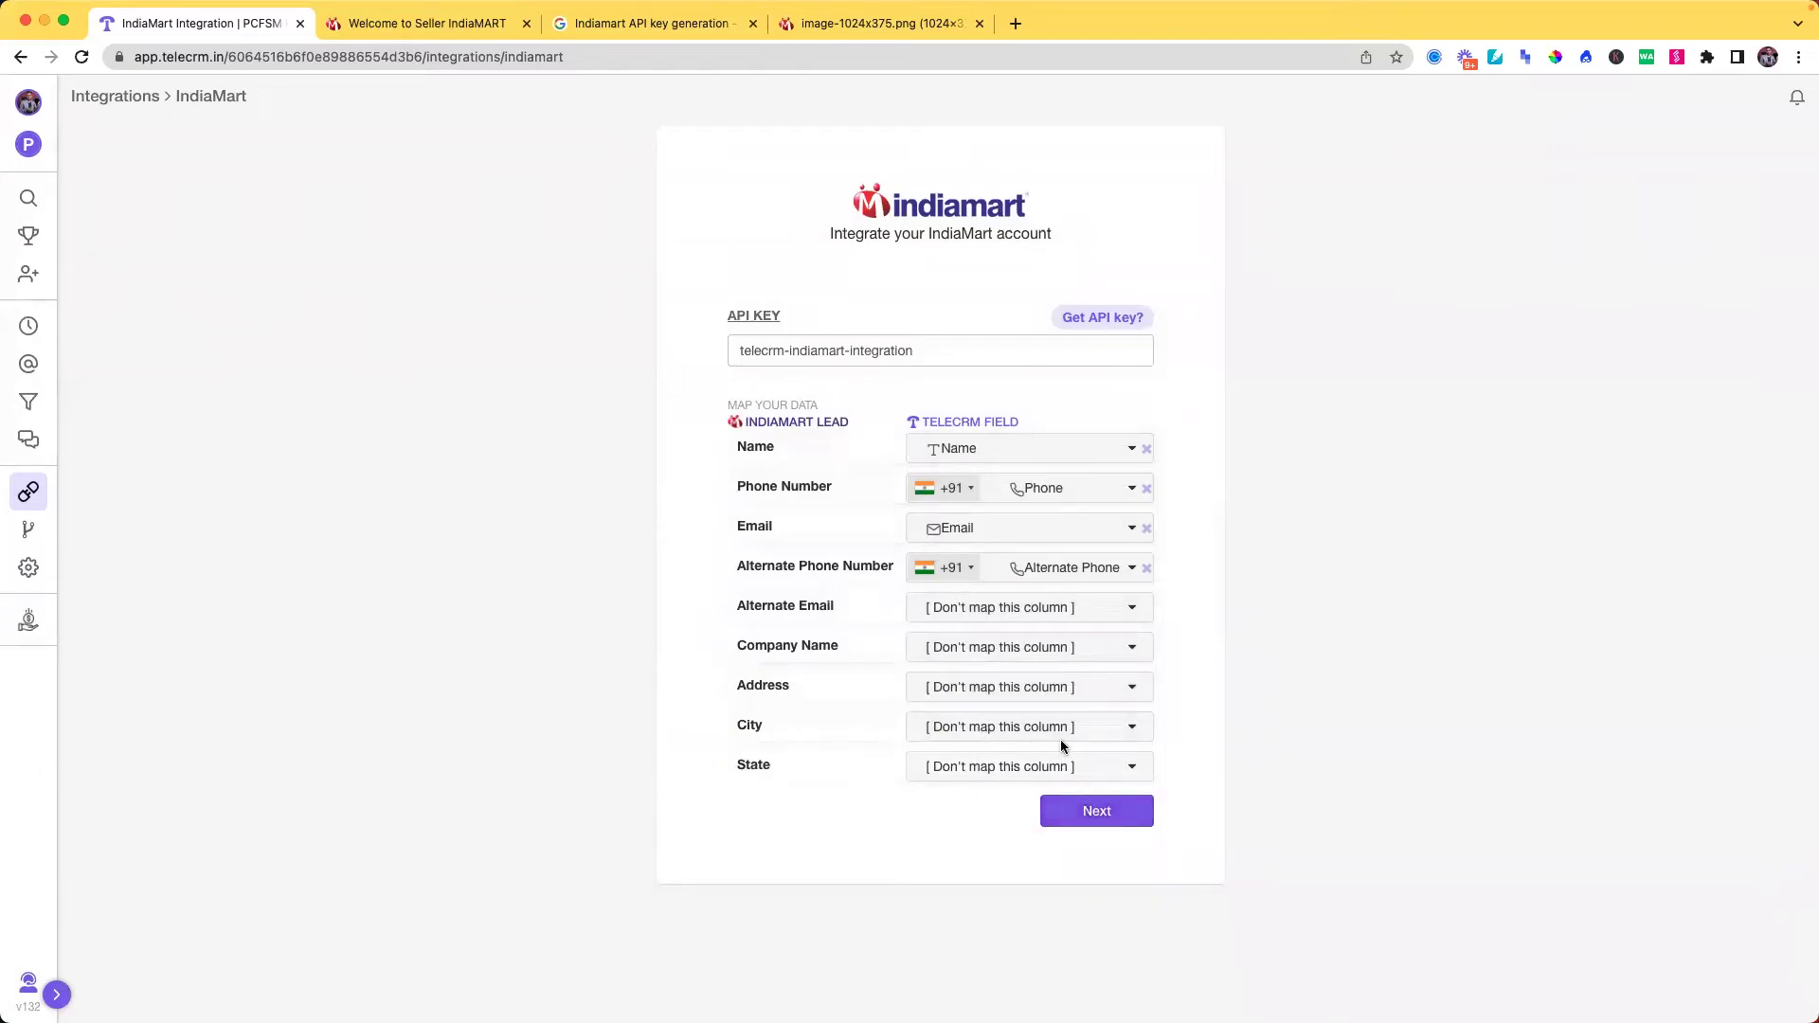
left_click(1095, 811)
Select two team members and split incoming IndiaMART leads 50% each between them.
scroll(835, 747, "down", 2)
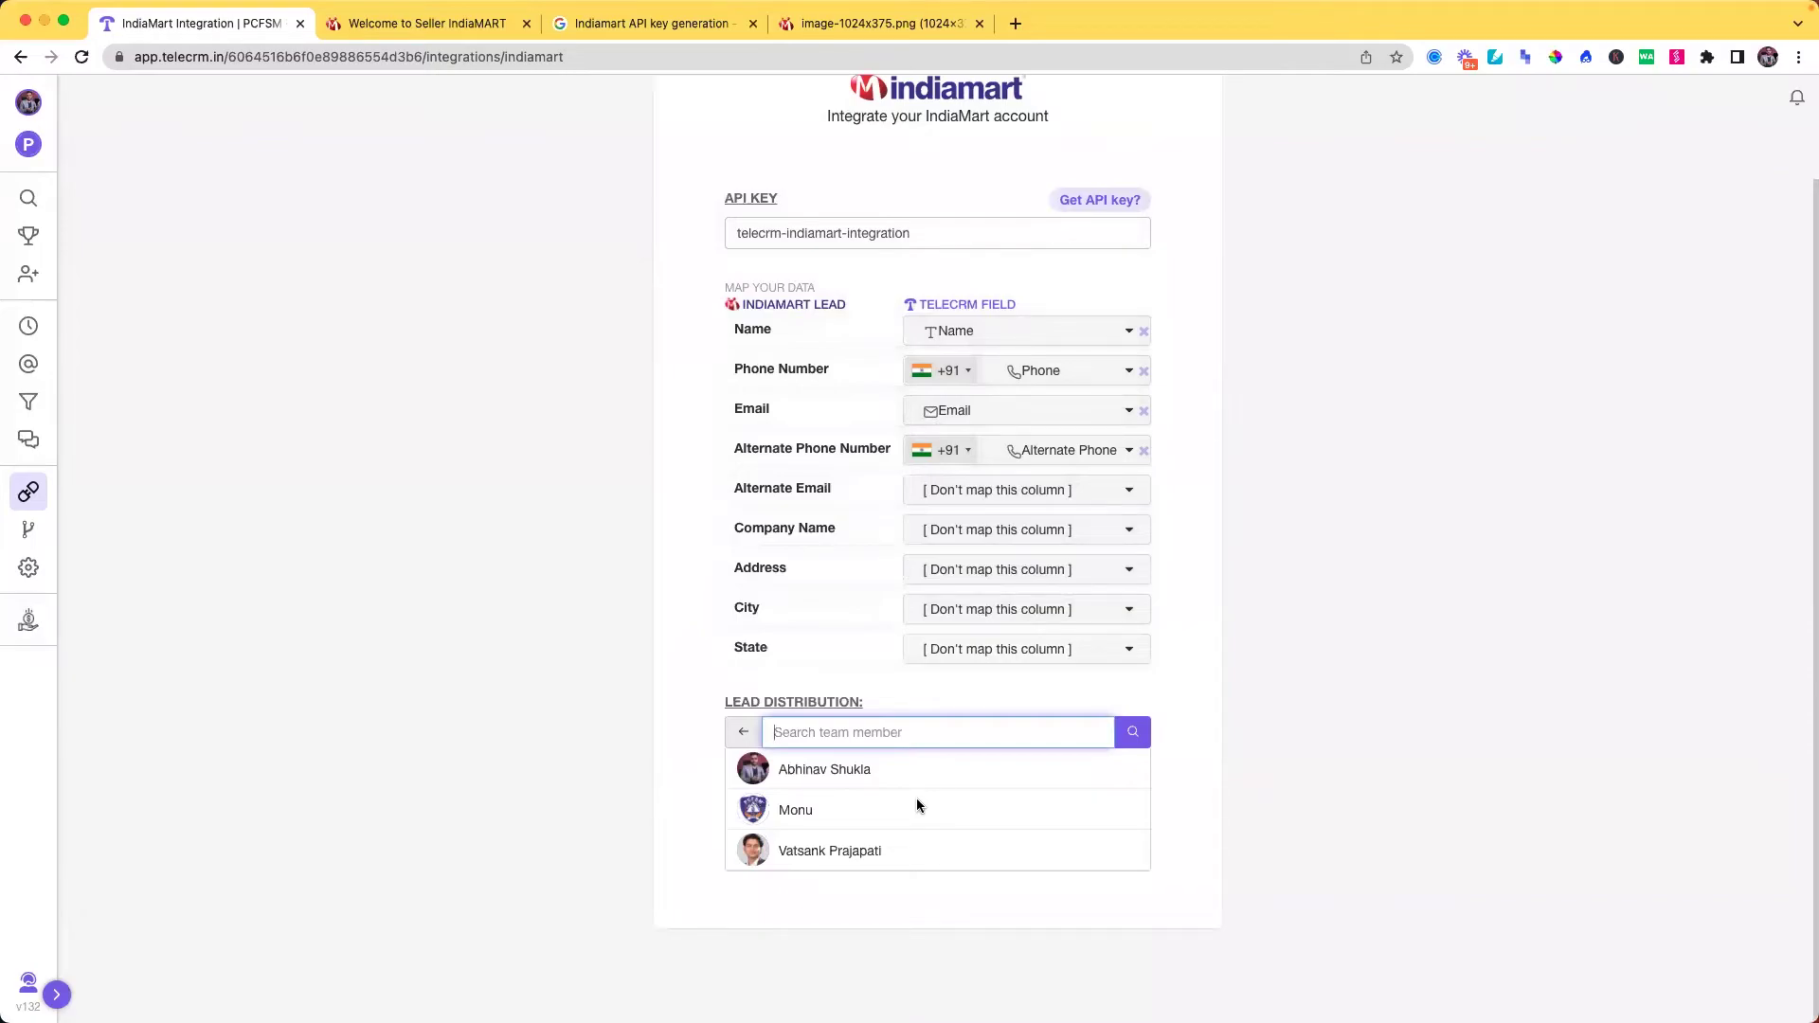
left_click(840, 769)
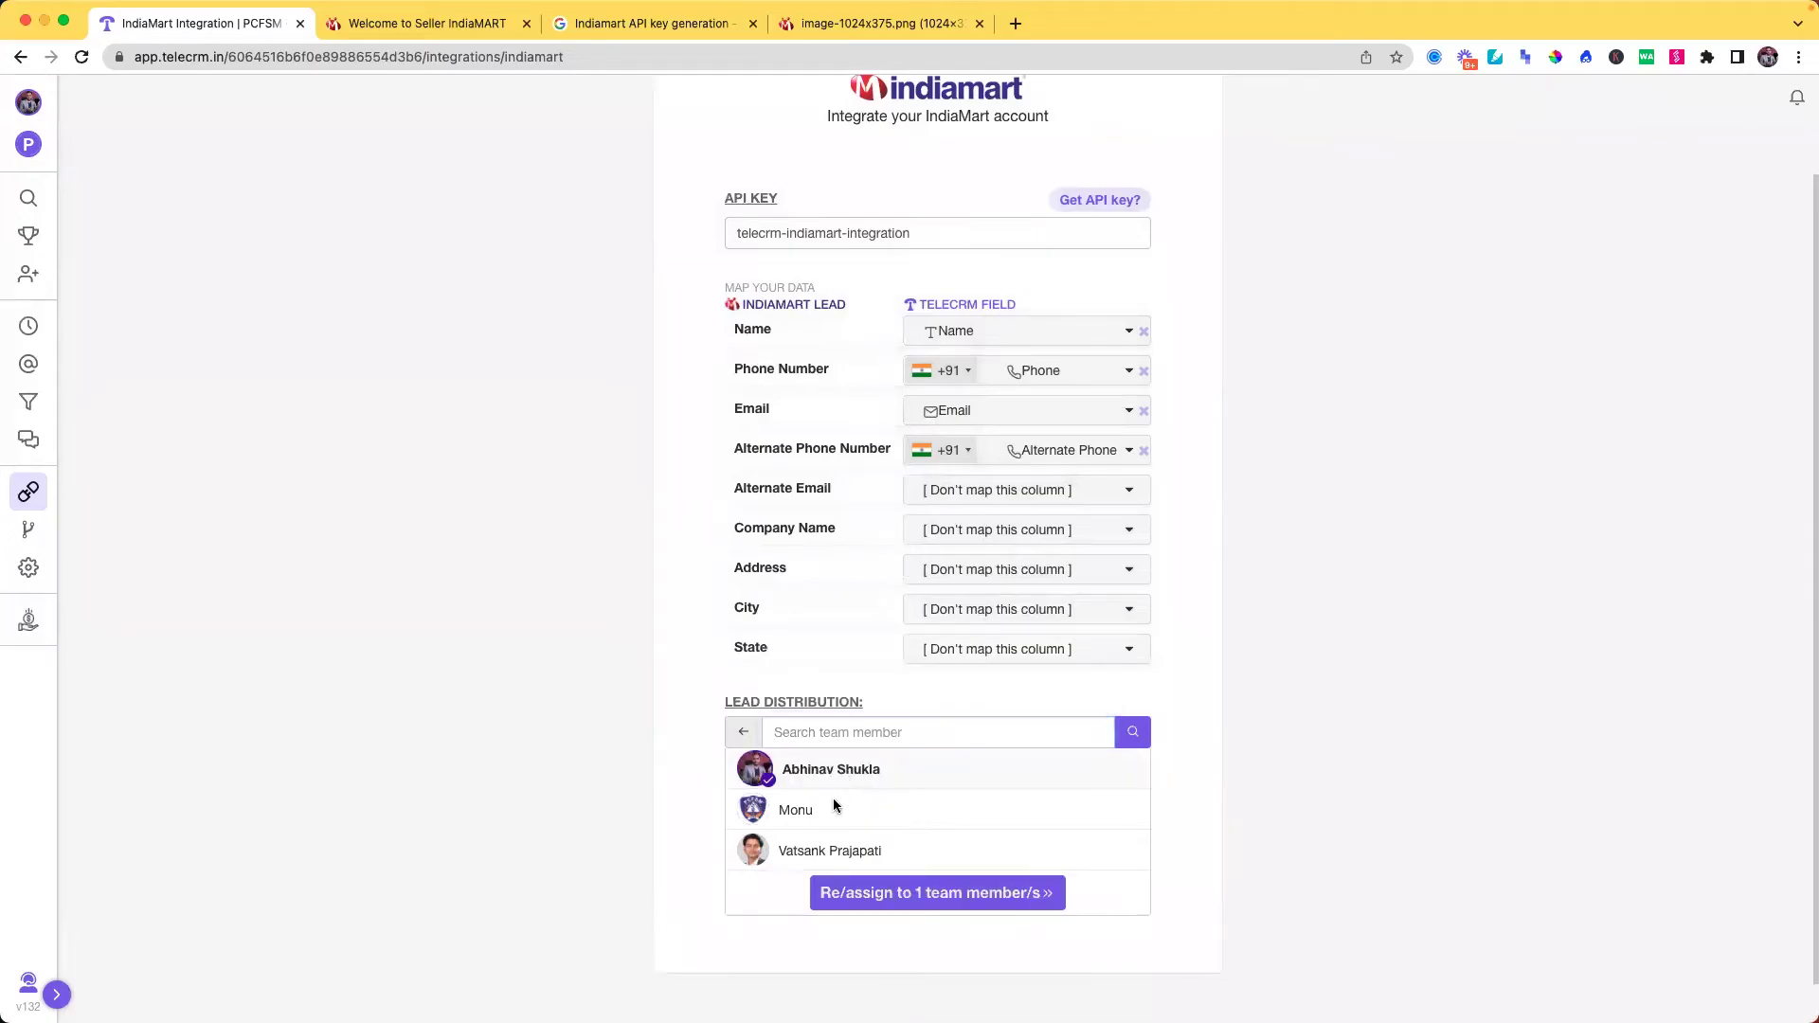
left_click(832, 800)
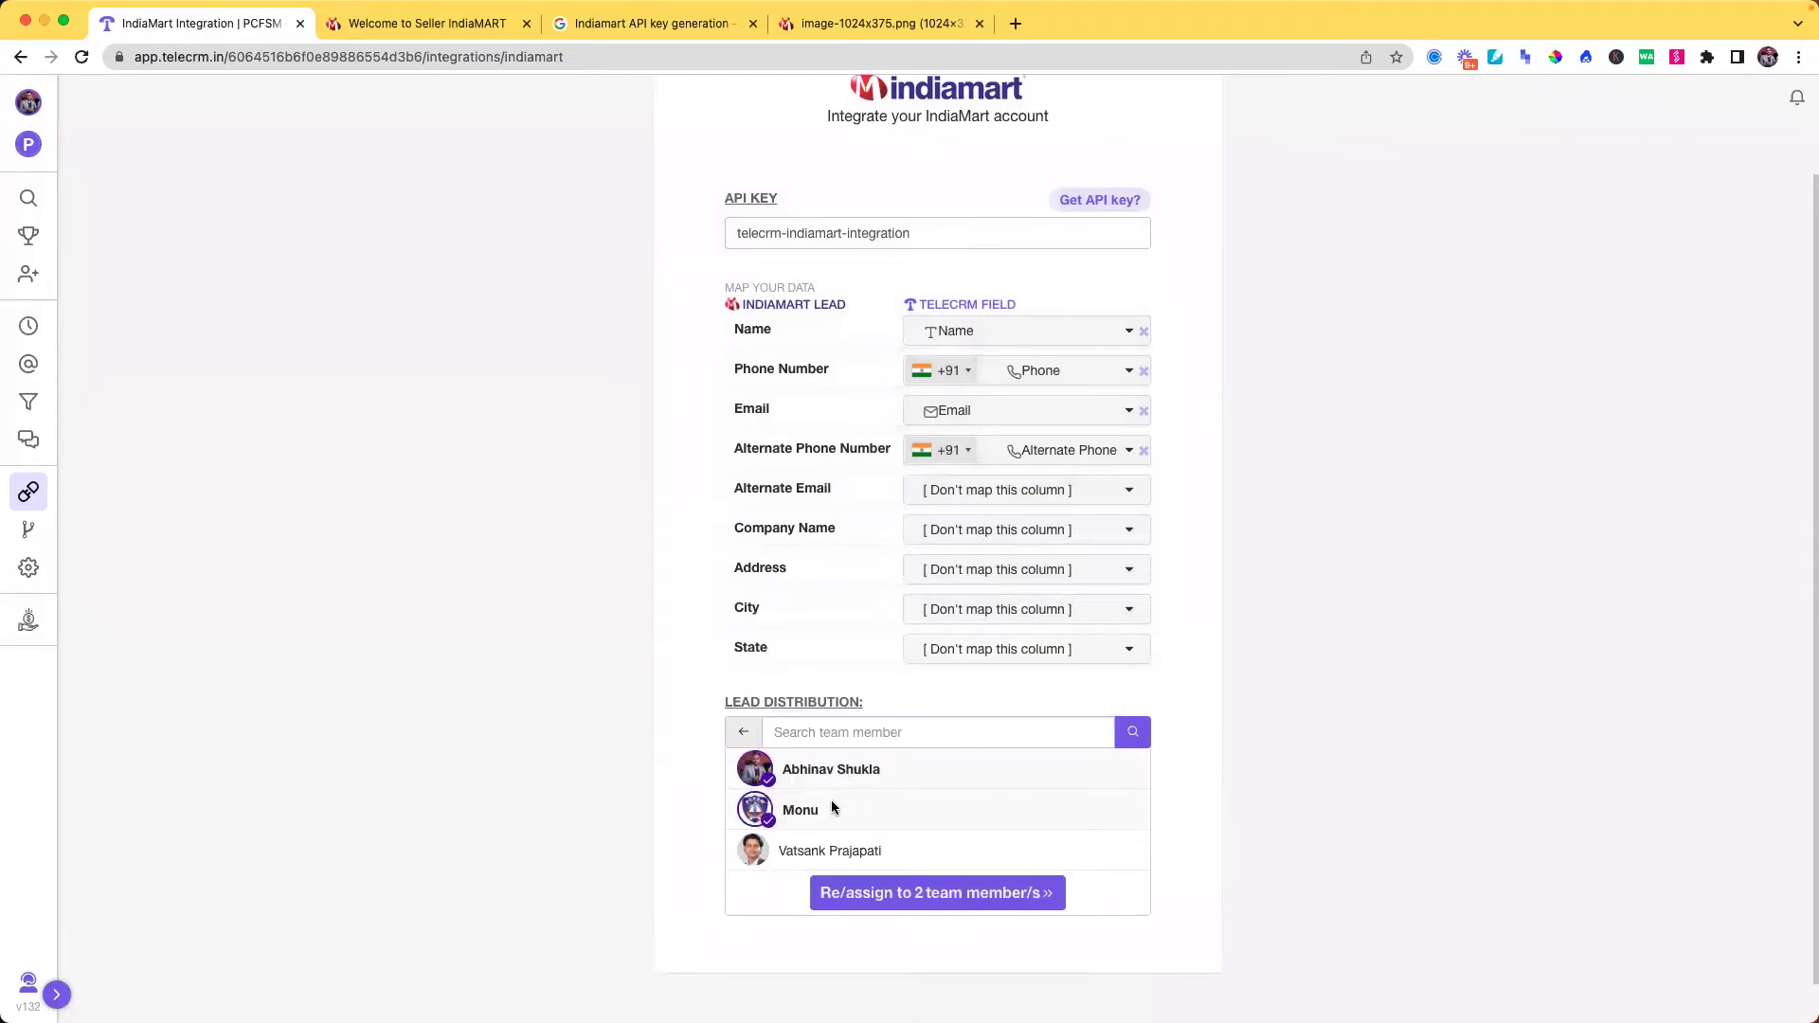
left_click(855, 896)
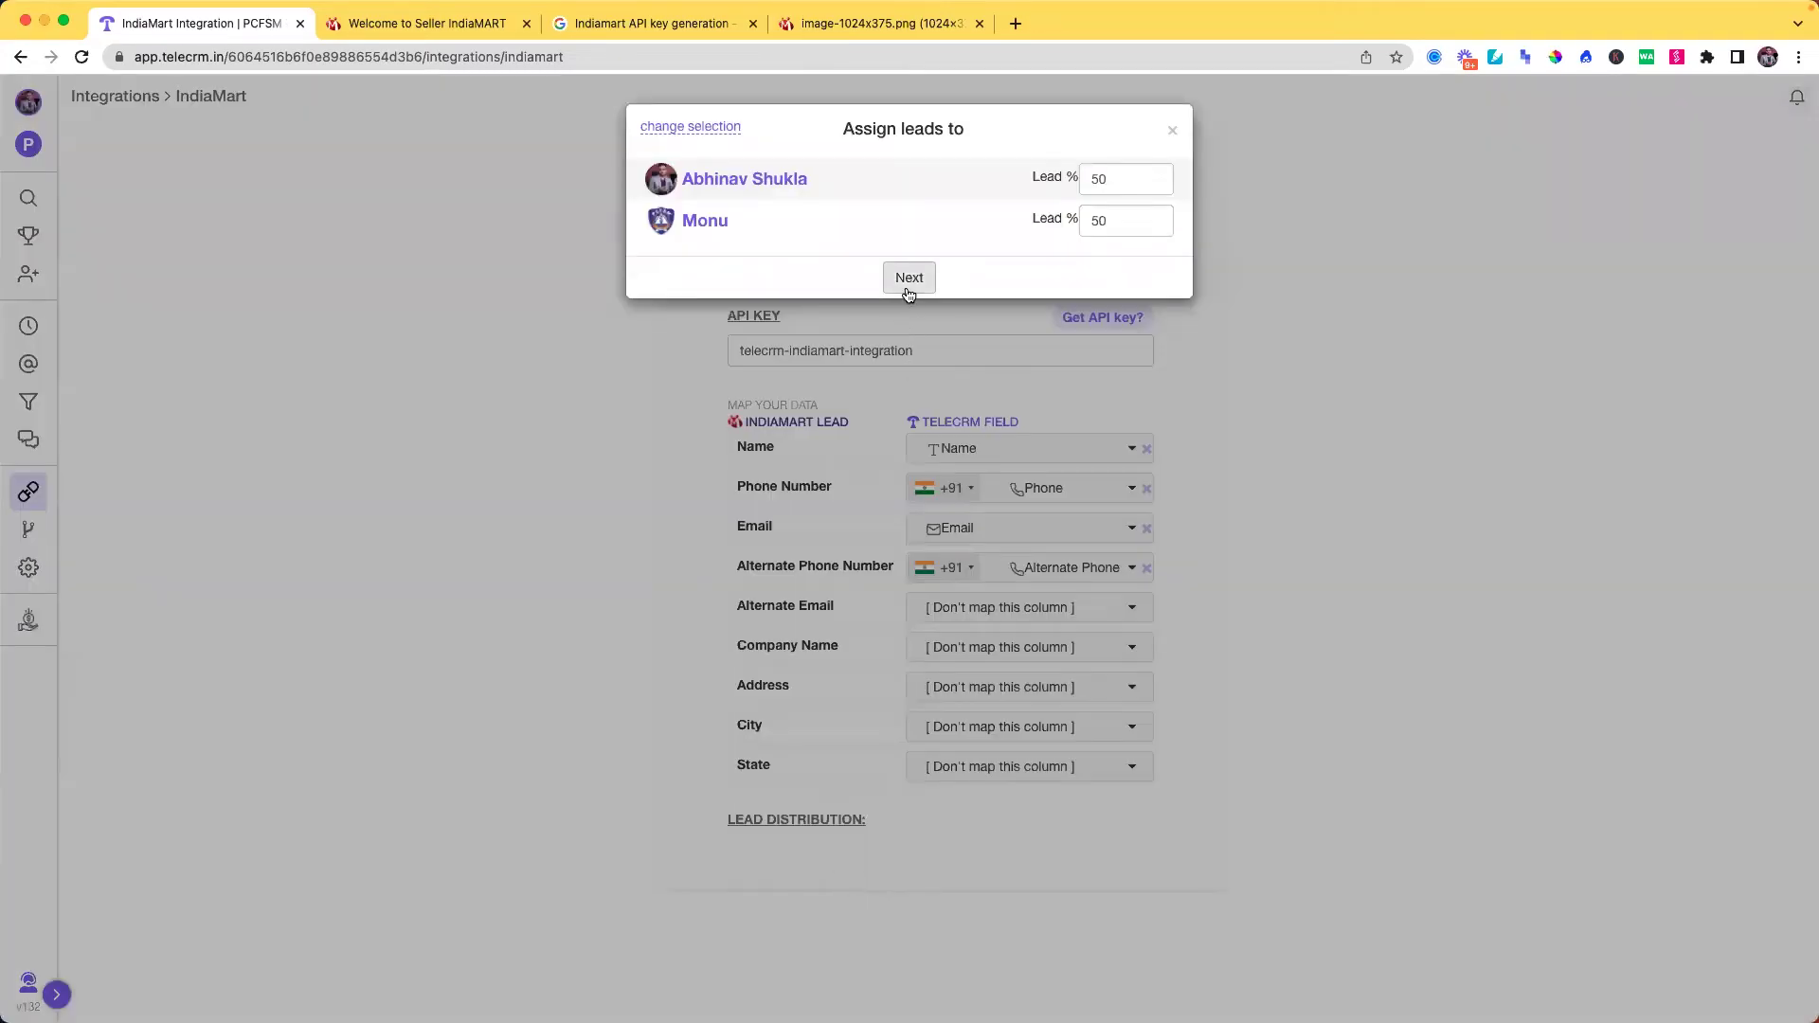
left_click(907, 280)
Keep 'indiamart-leads' as the campaign name and create the IndiaMART integration.
left_click(1059, 898)
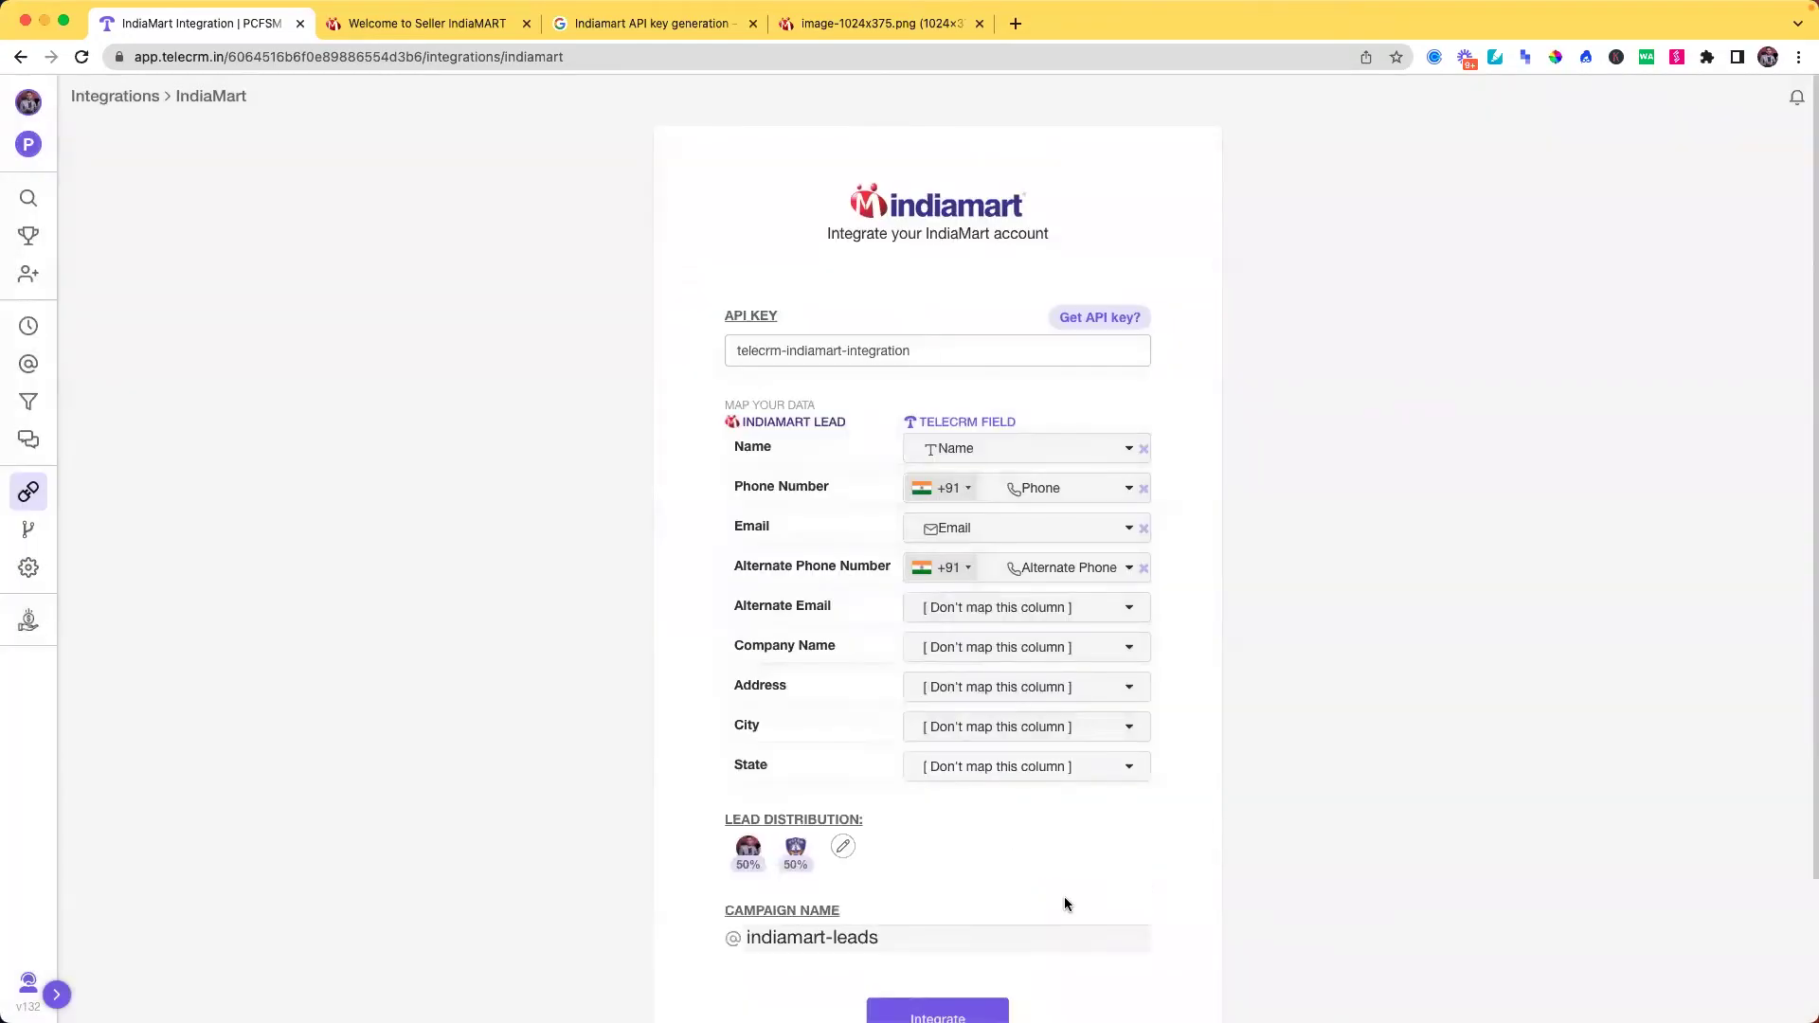
scroll(1008, 908, "down", 3)
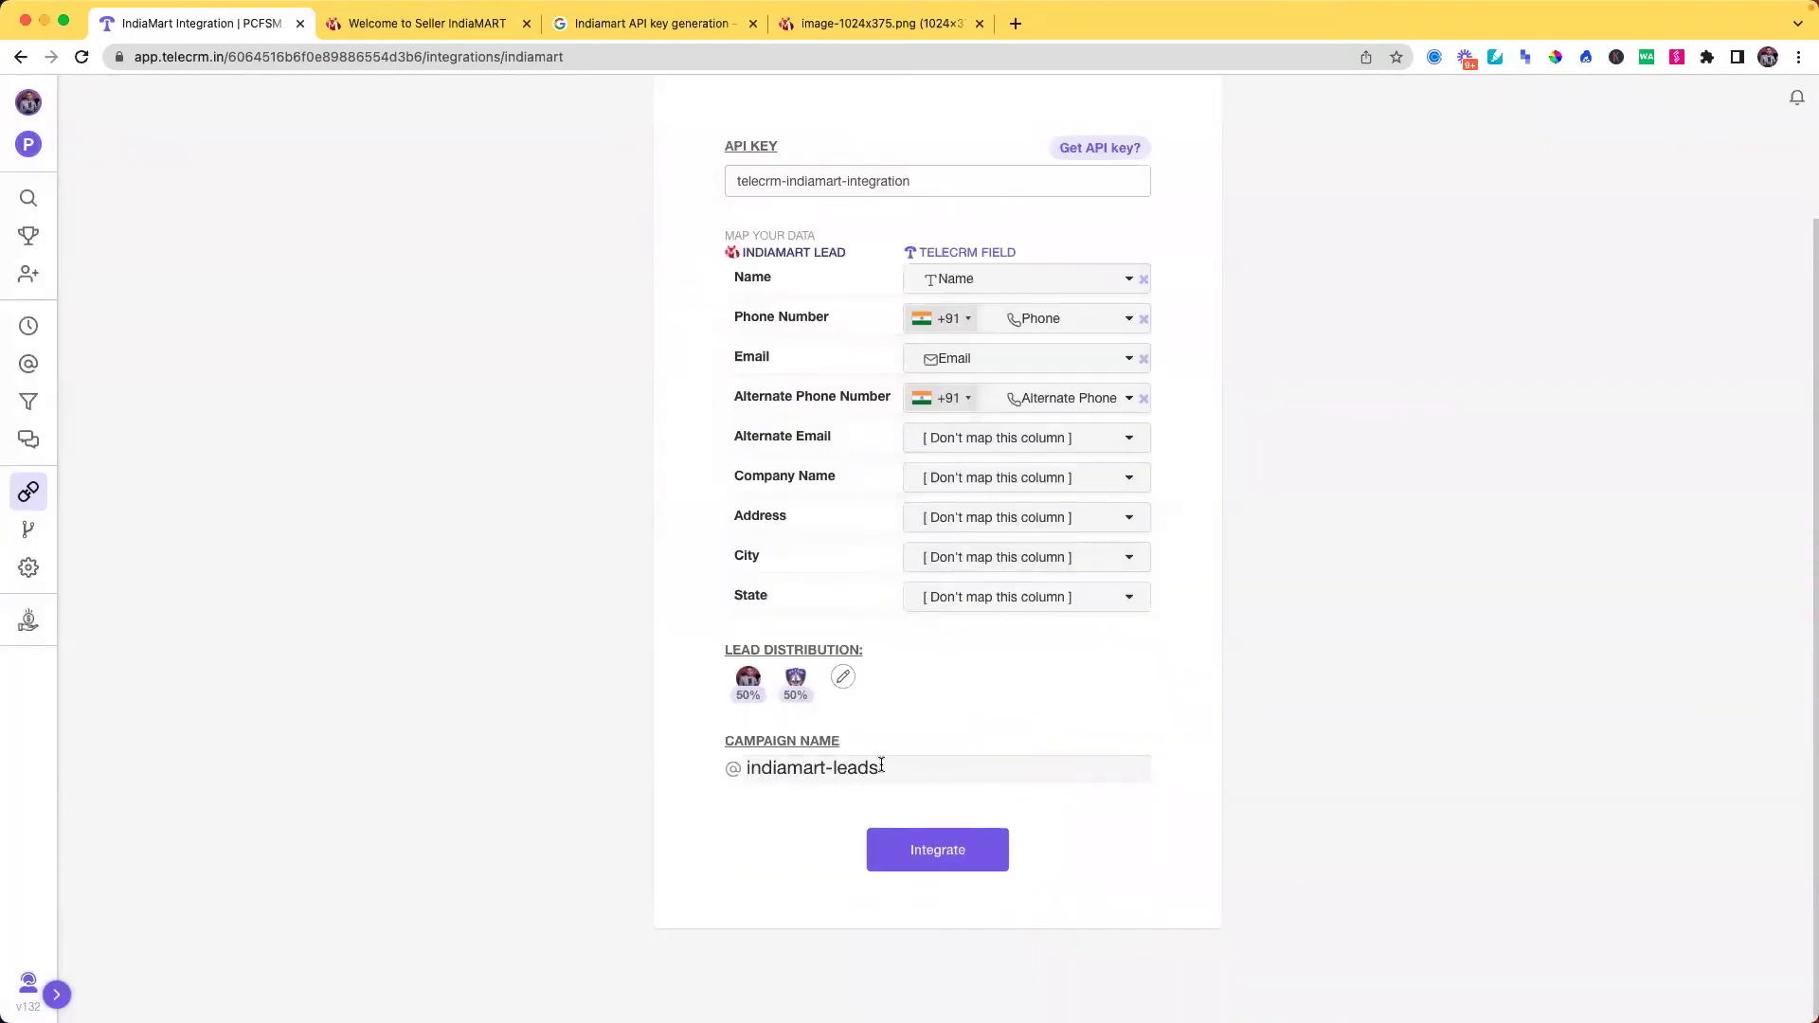
left_click_drag(884, 769, 705, 770)
left_click(883, 769)
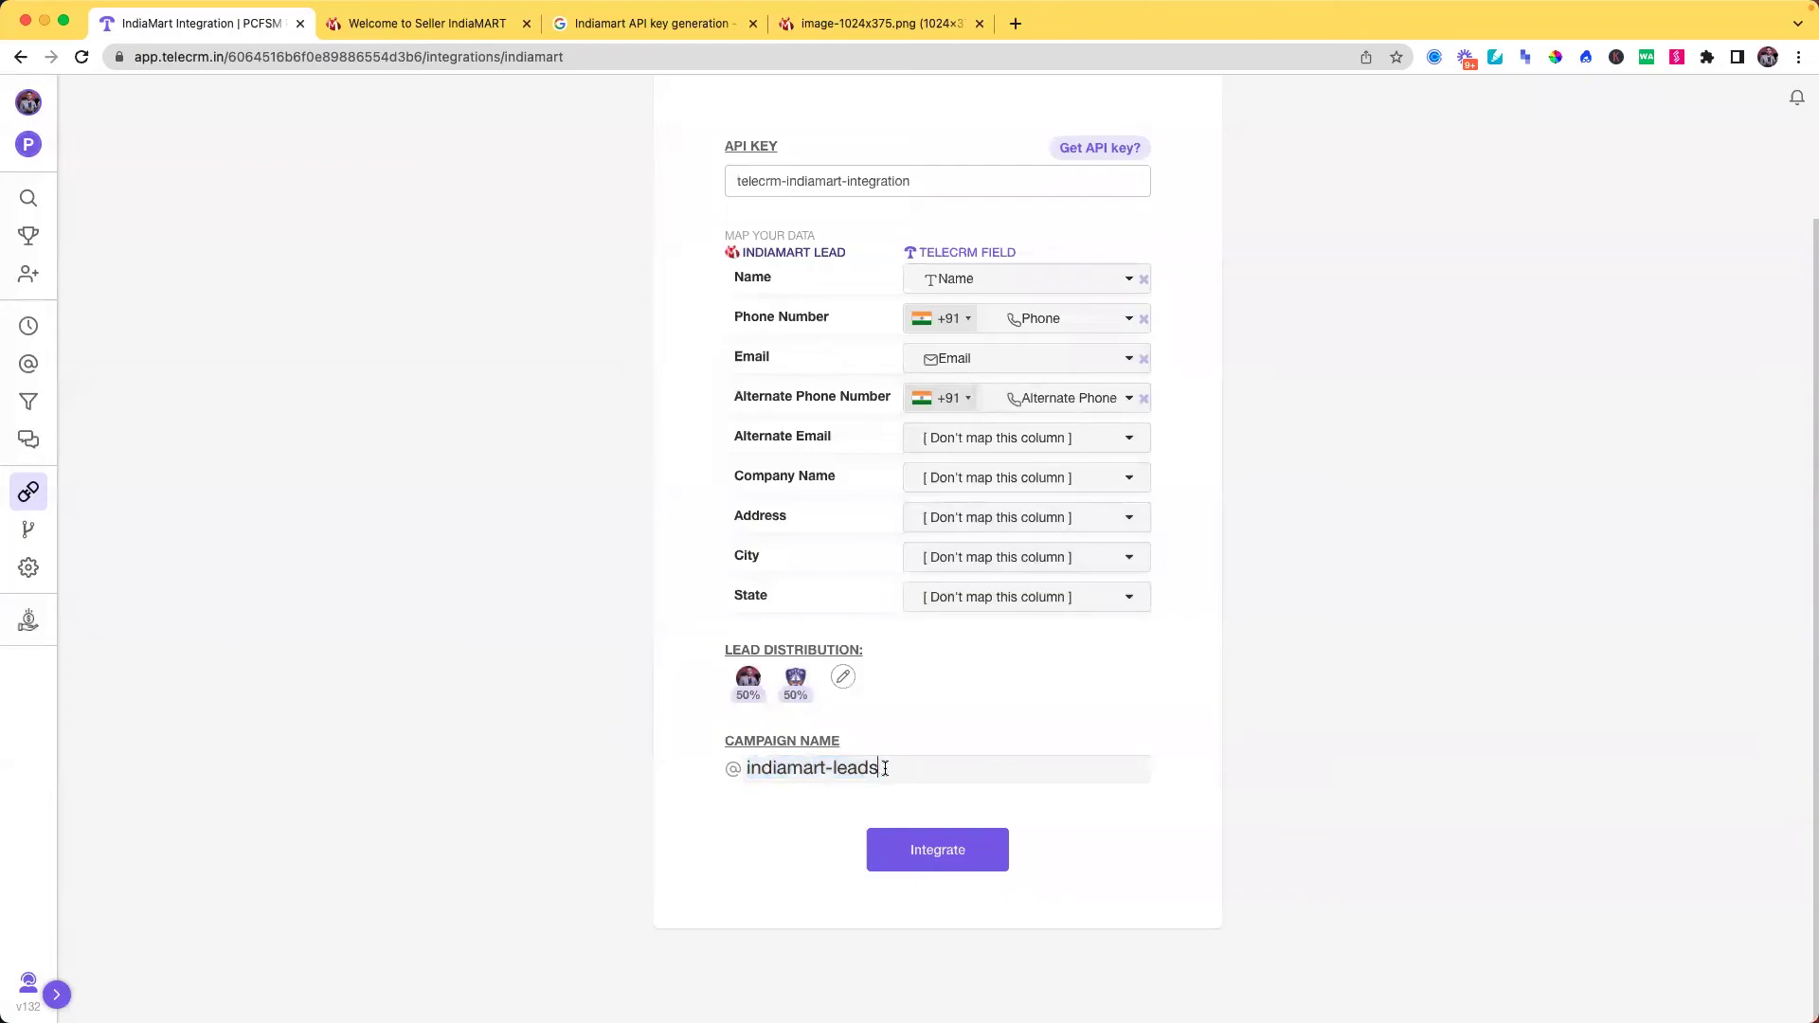
left_click(932, 862)
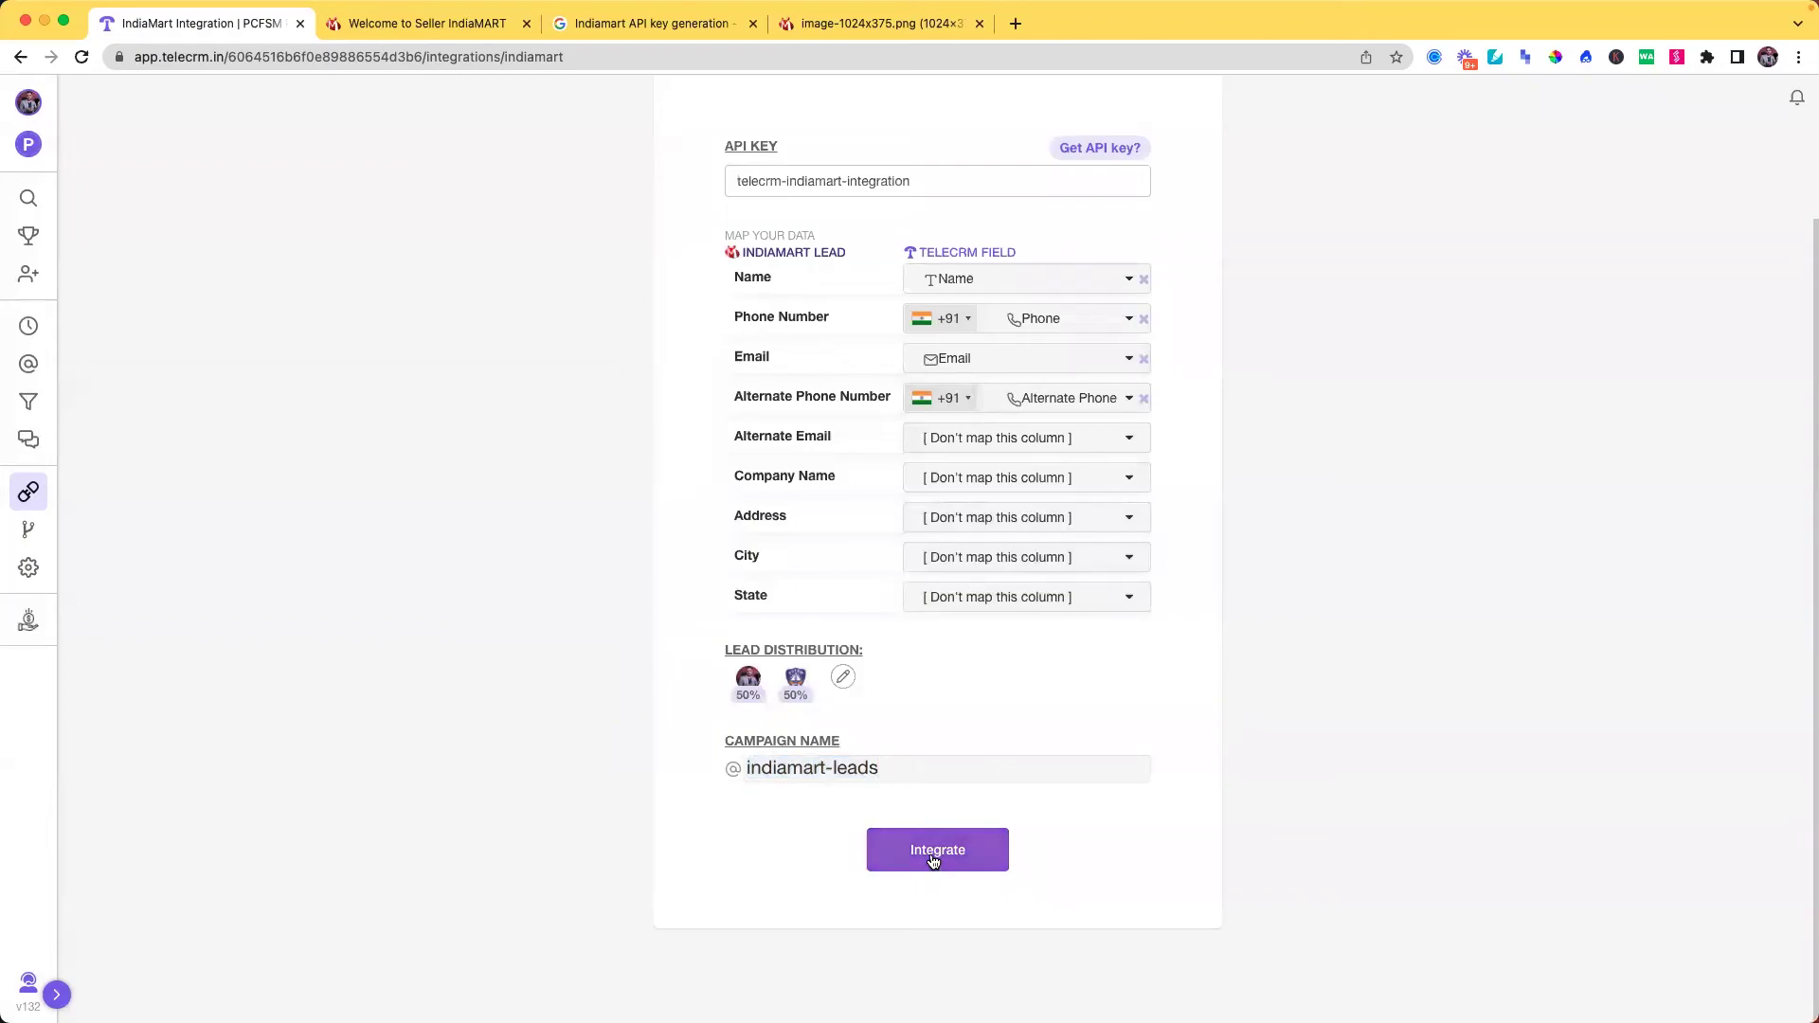